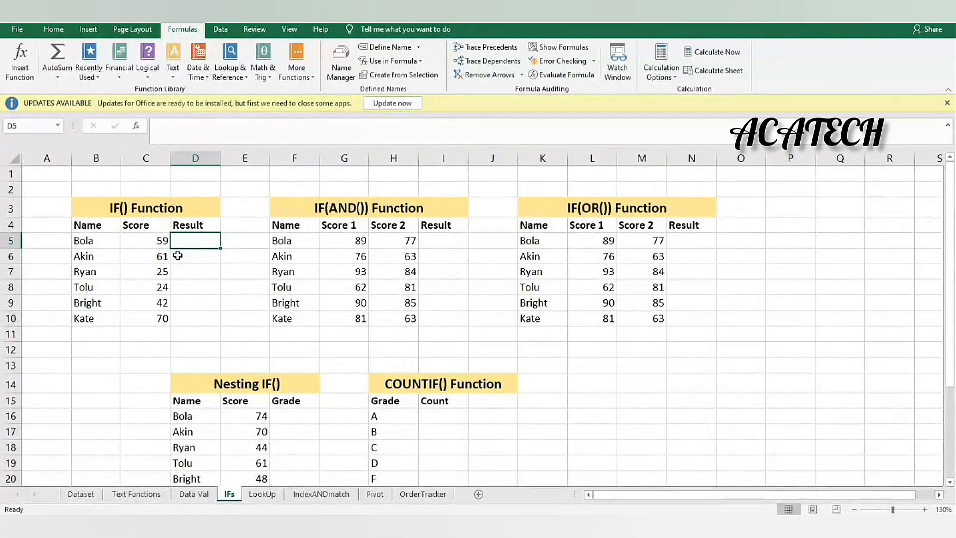
pyautogui.click(136, 242)
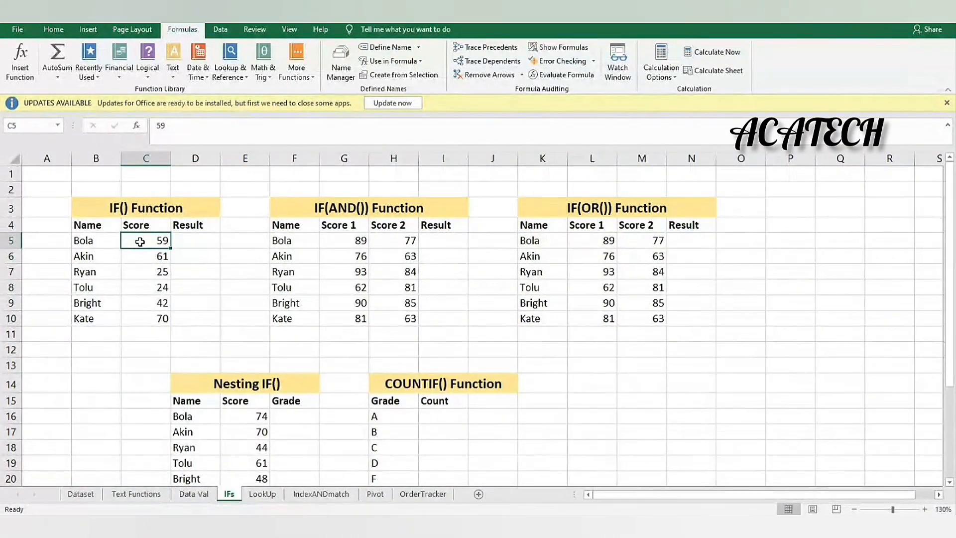
pyautogui.moveTo(136, 241)
pyautogui.mouseDown()
pyautogui.moveTo(207, 246)
pyautogui.moveTo(163, 258)
pyautogui.moveTo(147, 245)
pyautogui.mouseUp()
pyautogui.click(207, 242)
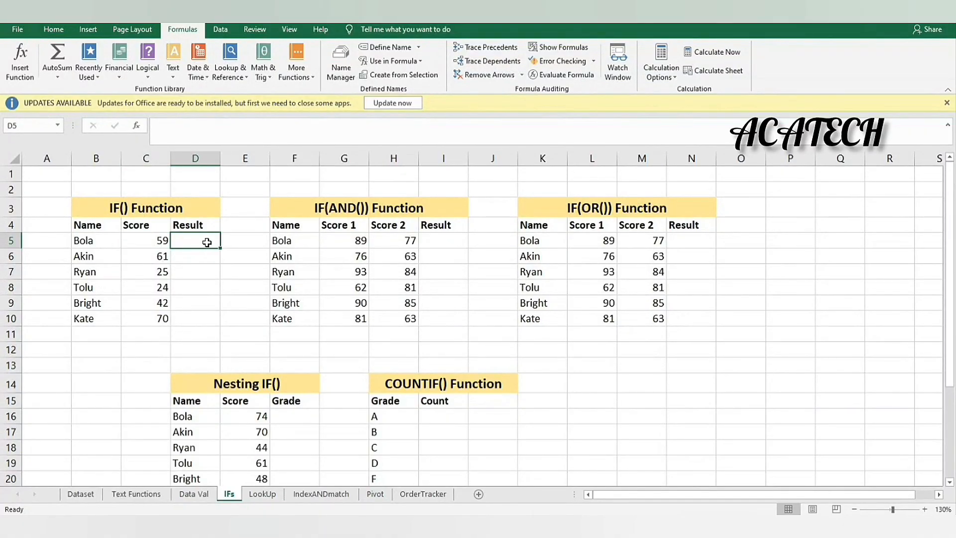
pyautogui.click(104, 241)
pyautogui.click(138, 242)
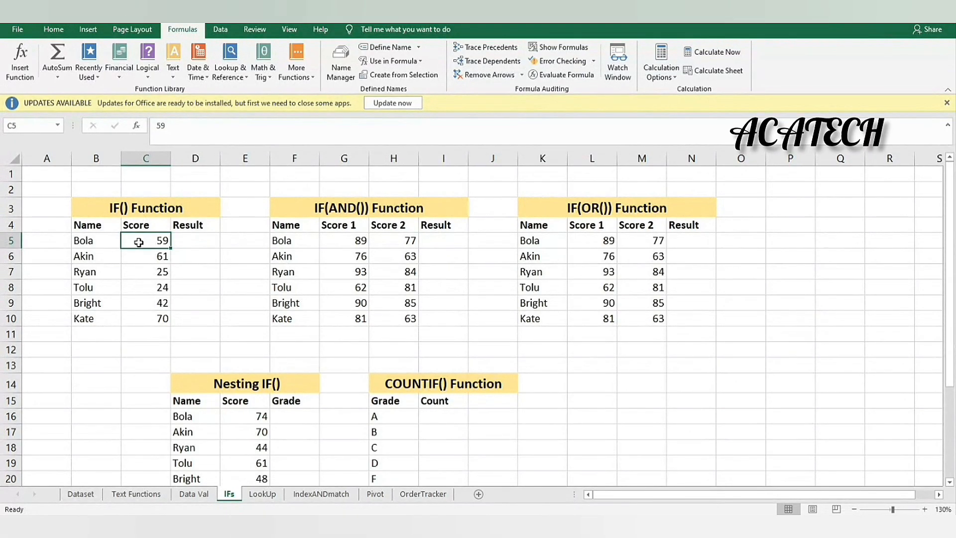
# Try to enter the formula =IF(C5>45) in cell D5 of the IF() Function table.
pyautogui.click(185, 241)
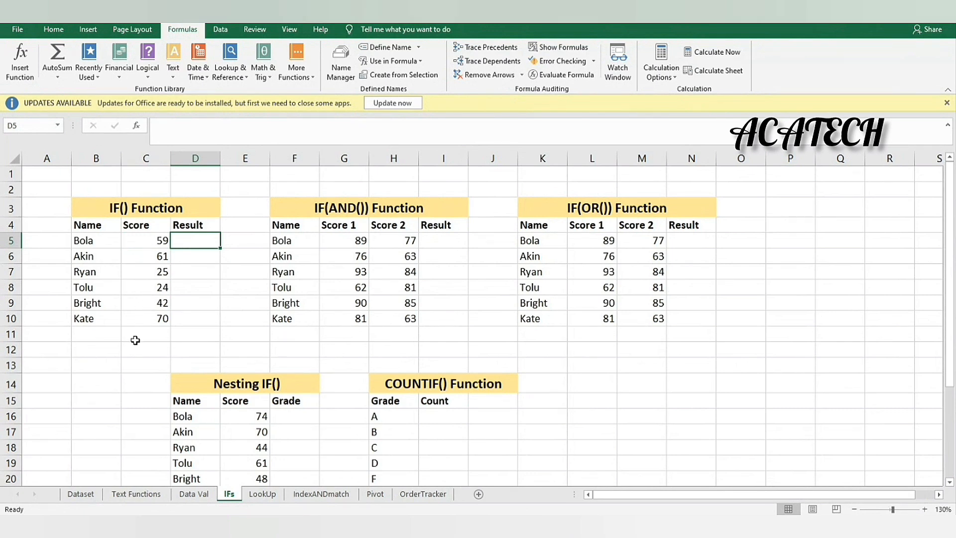
pyautogui.click(211, 132)
pyautogui.write('=IF(')
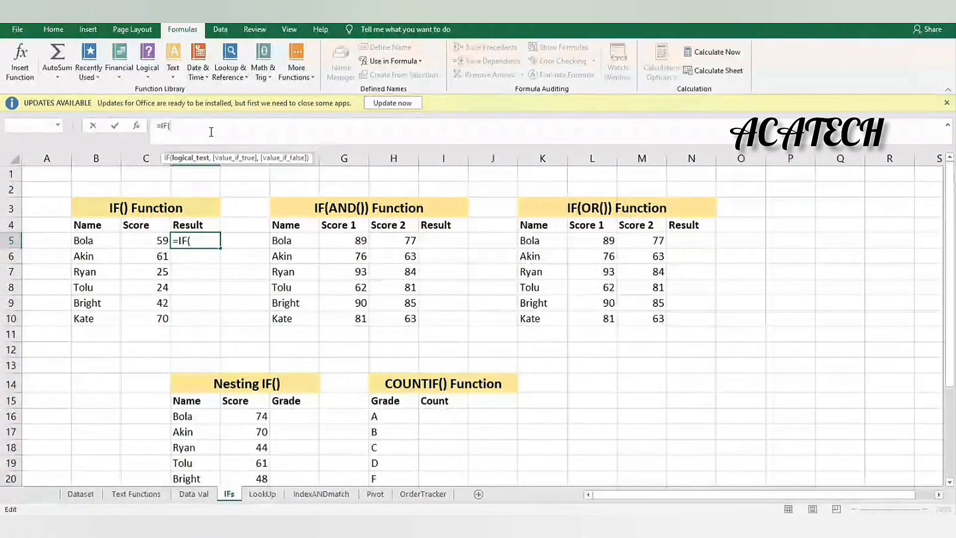
pyautogui.click(140, 242)
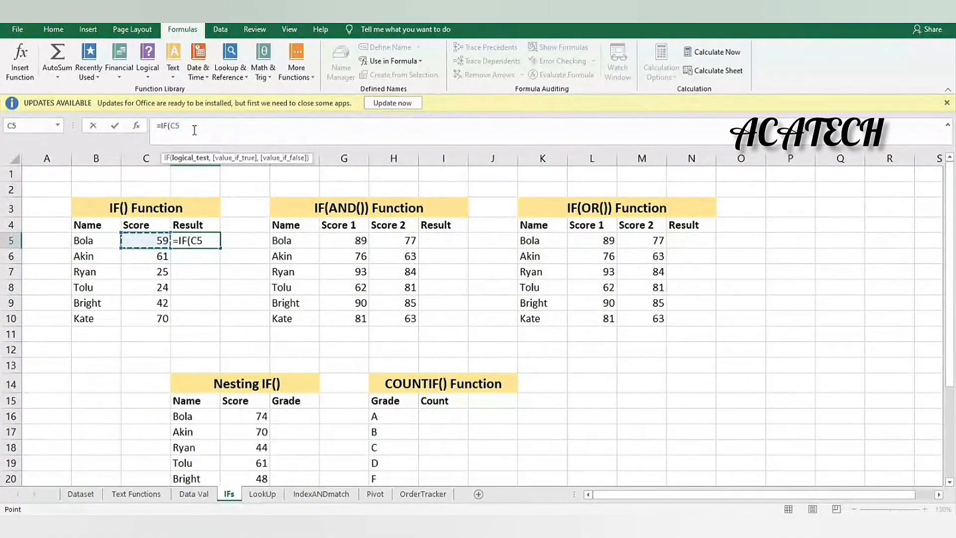
pyautogui.write('>')
pyautogui.write('45,')
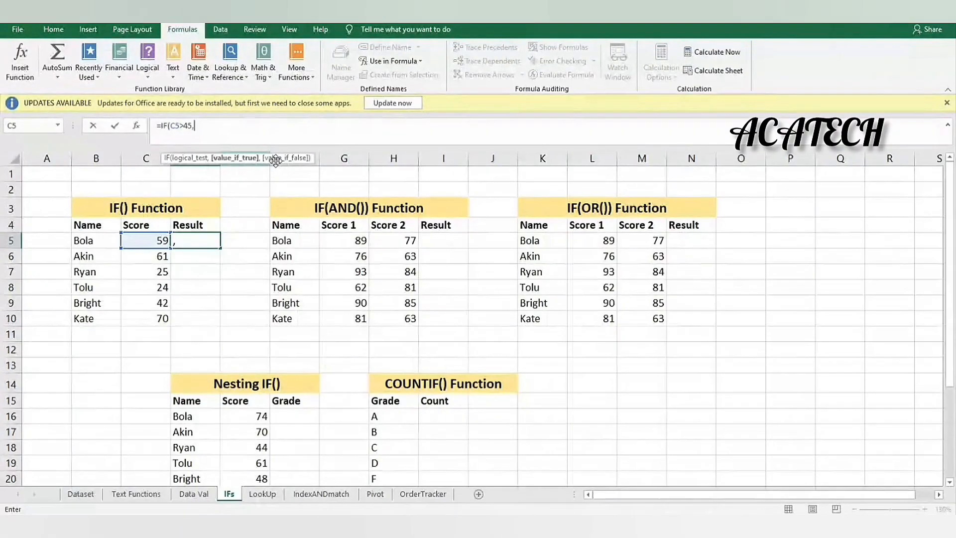
pyautogui.press('BackSpace')
pyautogui.write(')')
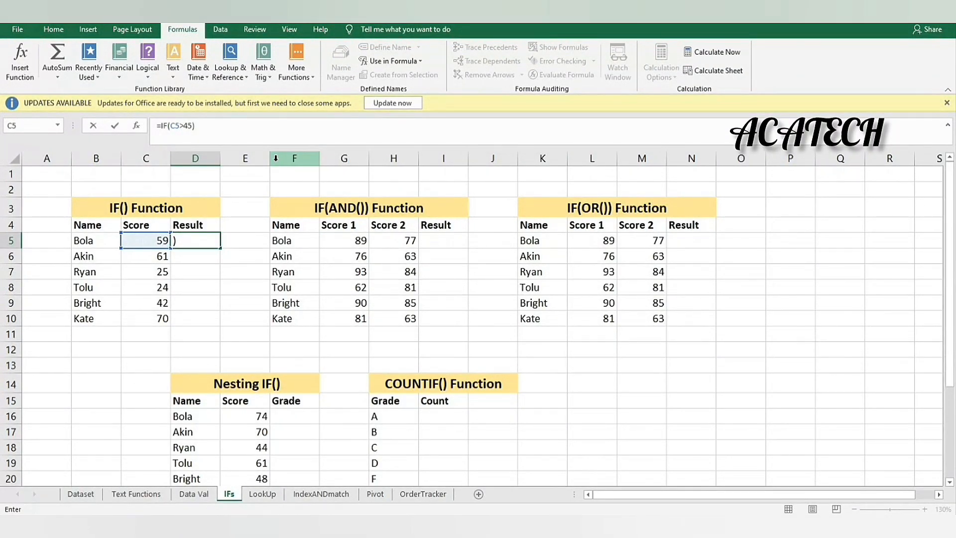
pyautogui.press('Return')
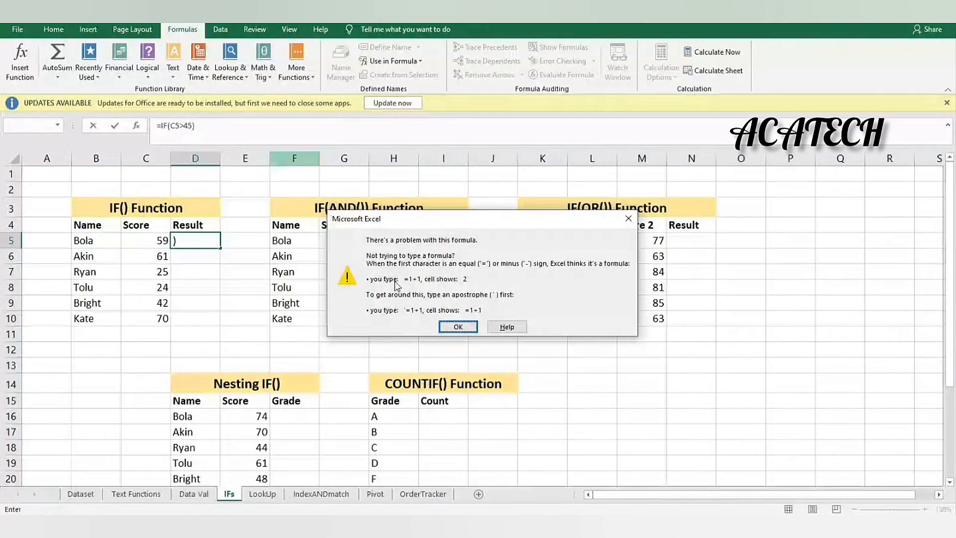
pyautogui.click(451, 324)
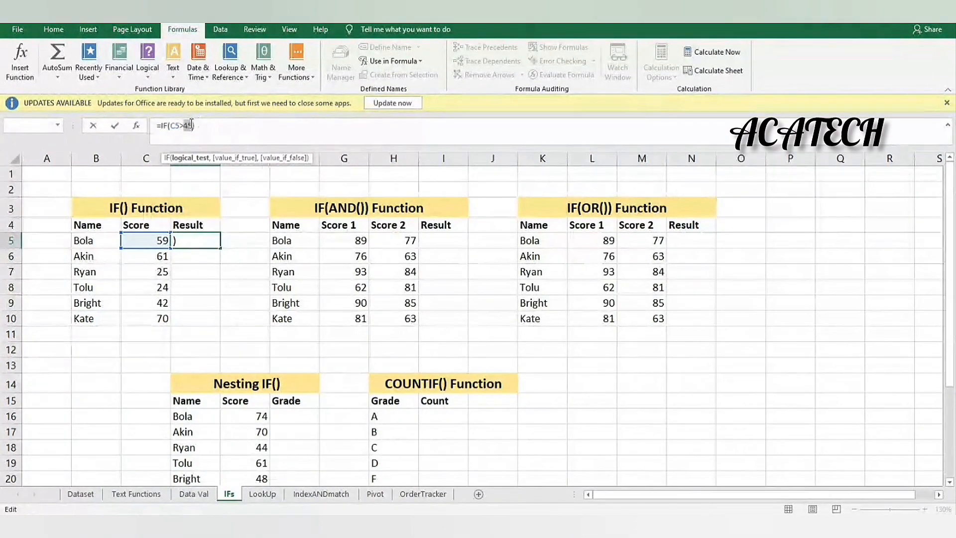
# Try to submit the D5 formula through the Function Arguments dialog with only the logical test C5>45 filled in.
pyautogui.click(208, 125)
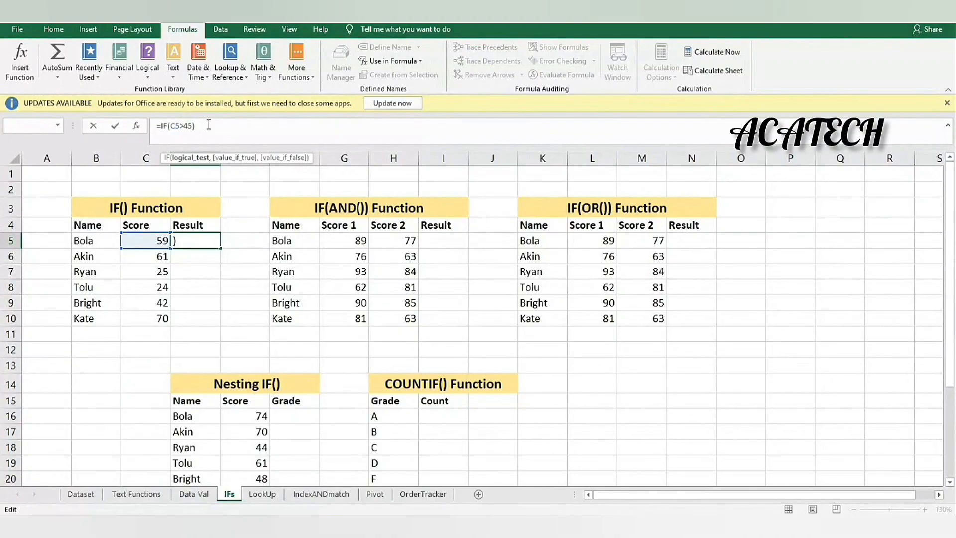
pyautogui.press('Right')
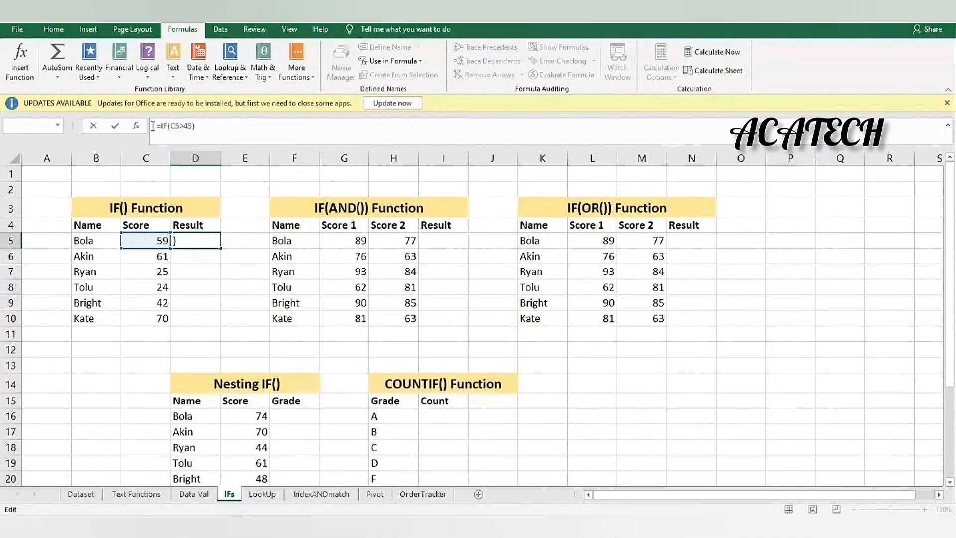
pyautogui.click(136, 125)
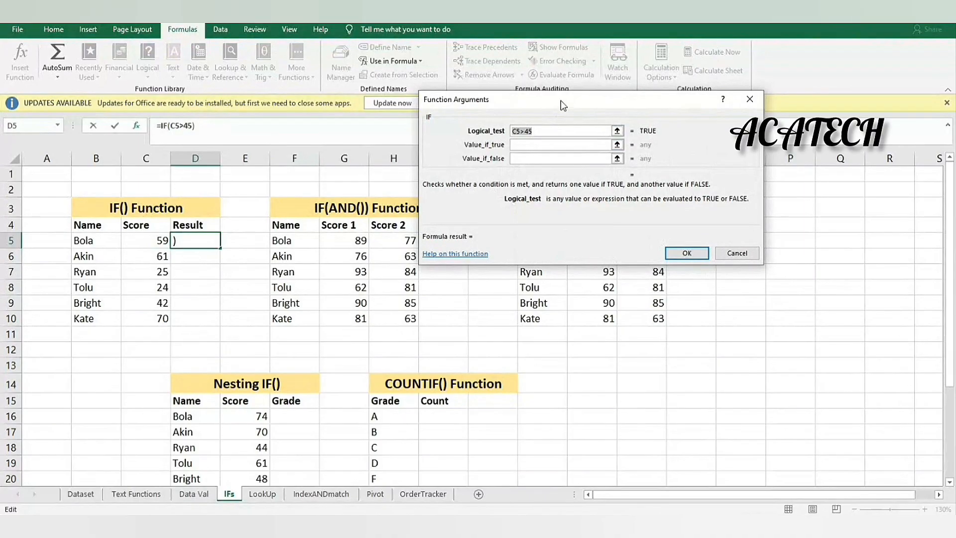
pyautogui.moveTo(560, 100); pyautogui.dragTo(652, 102)
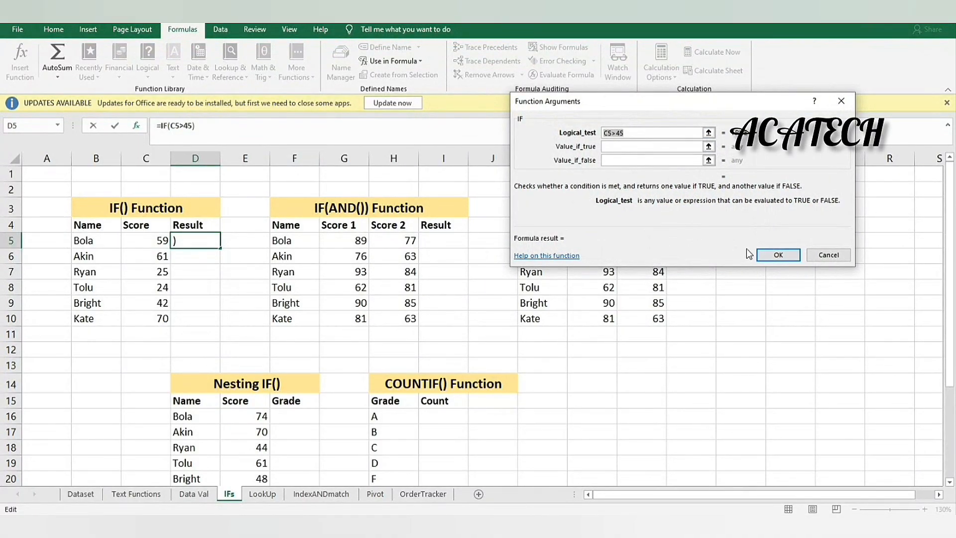
pyautogui.click(791, 257)
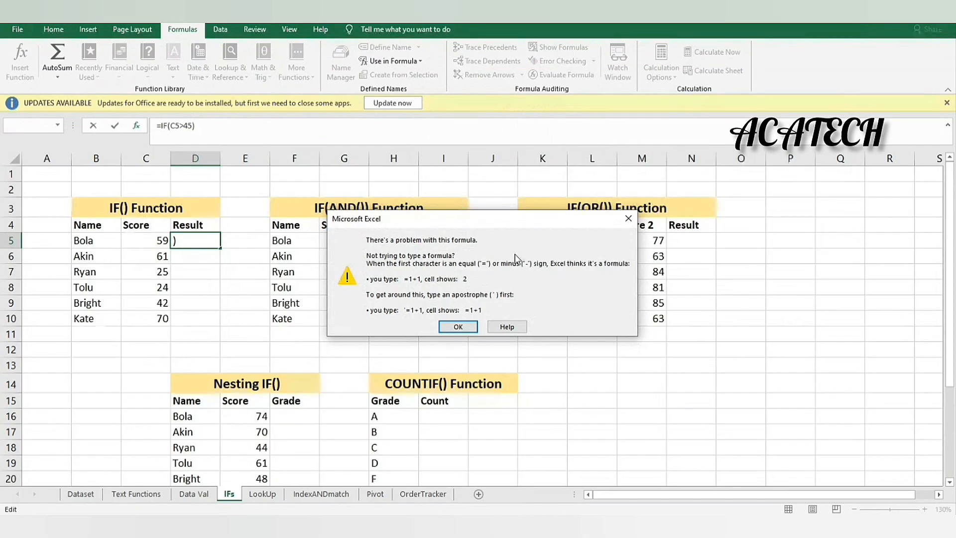
pyautogui.click(458, 326)
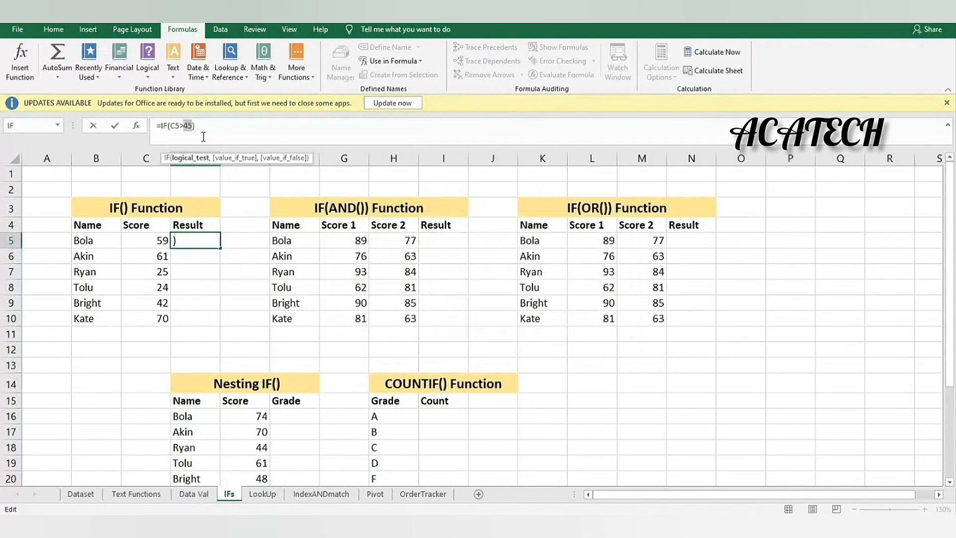
# Complete the D5 formula as =IF(C5>45,"Pass","Fail") and fill it down to D10.
pyautogui.press('Right')
pyautogui.write(',')
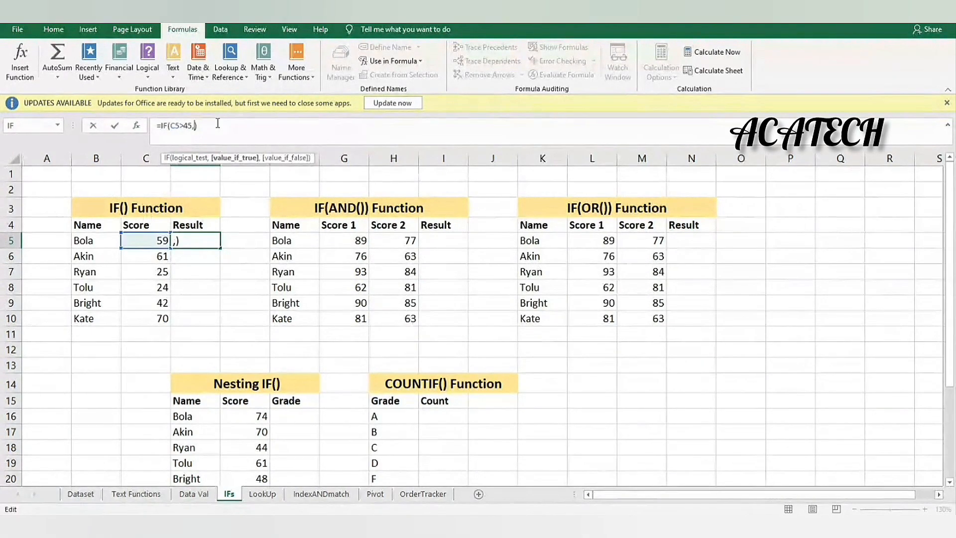
pyautogui.write('"Pass')
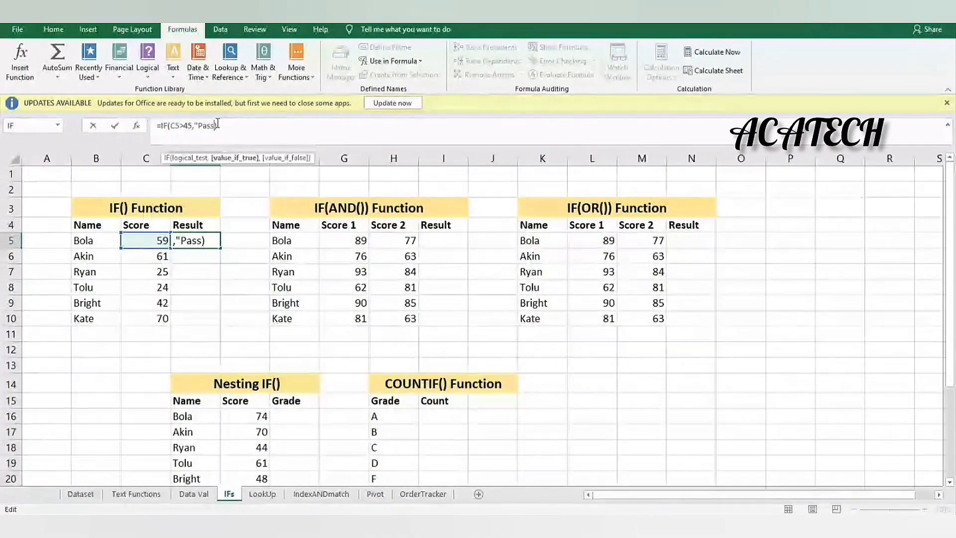
pyautogui.write('",')
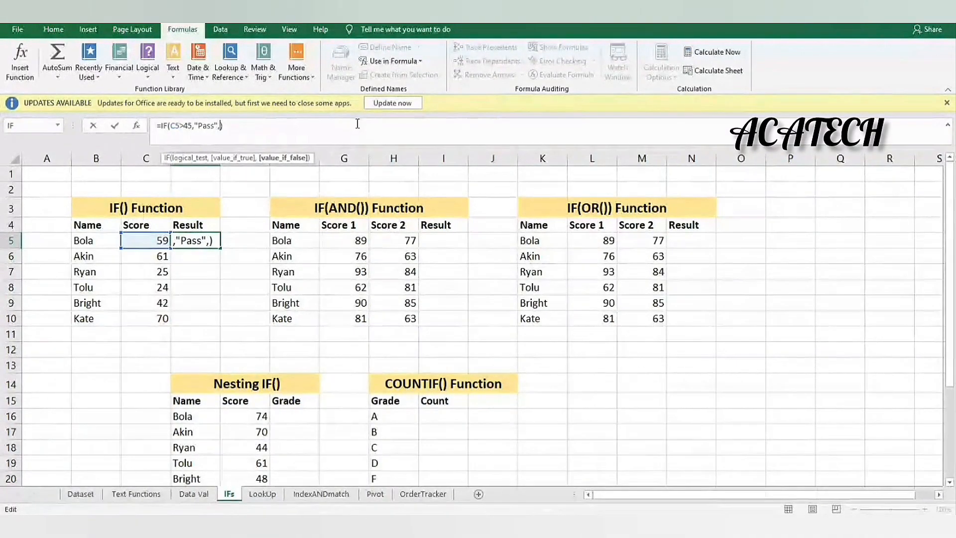
pyautogui.write('"')
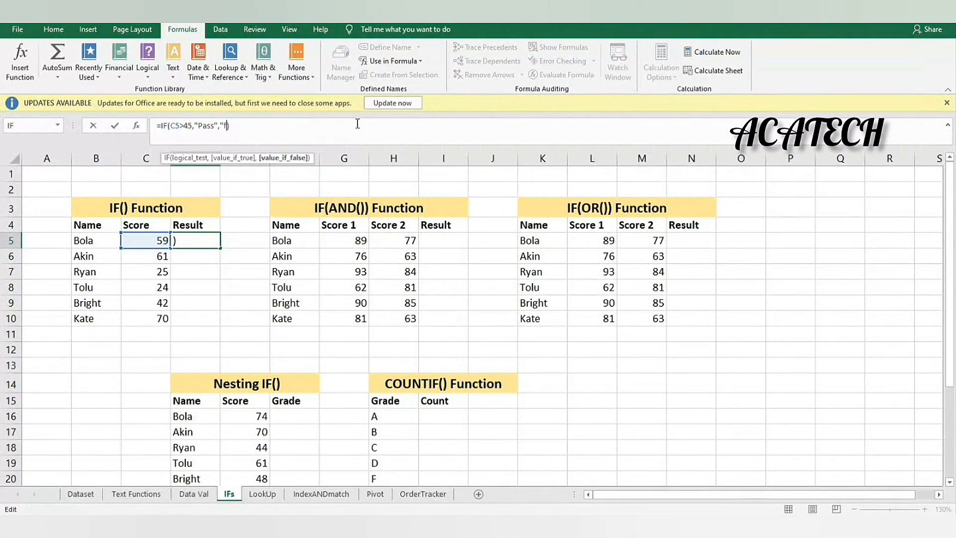
pyautogui.write('Fail")')
pyautogui.press('Return')
pyautogui.click(189, 240)
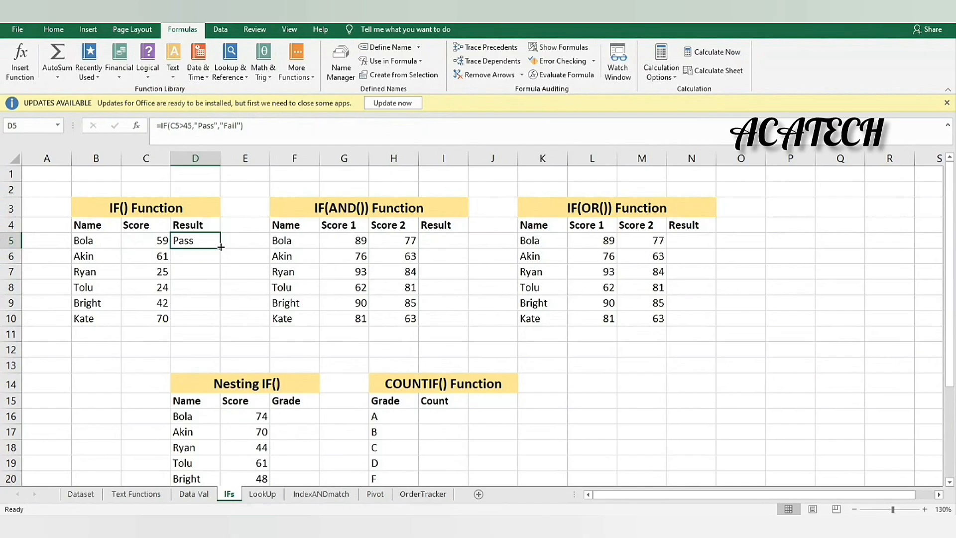
pyautogui.moveTo(220, 247); pyautogui.dragTo(210, 332)
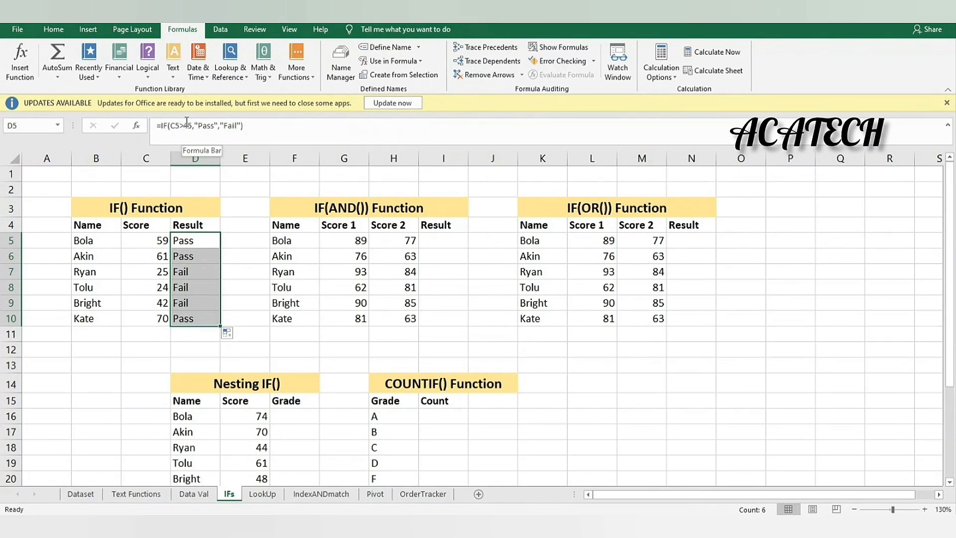
# Check the results and formulas in D5:D7 against their scores, and review the true and false arguments of the D5 formula.
pyautogui.click(181, 240)
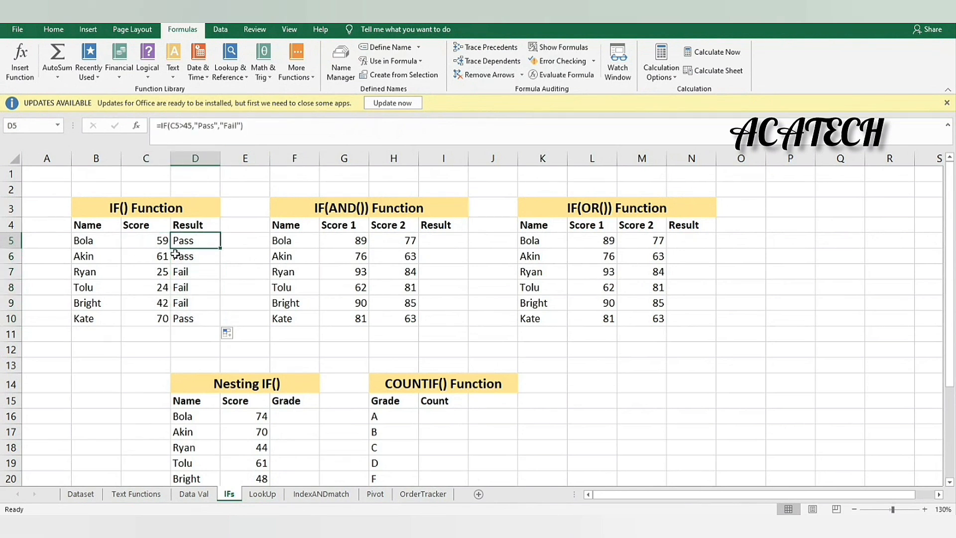
pyautogui.click(182, 255)
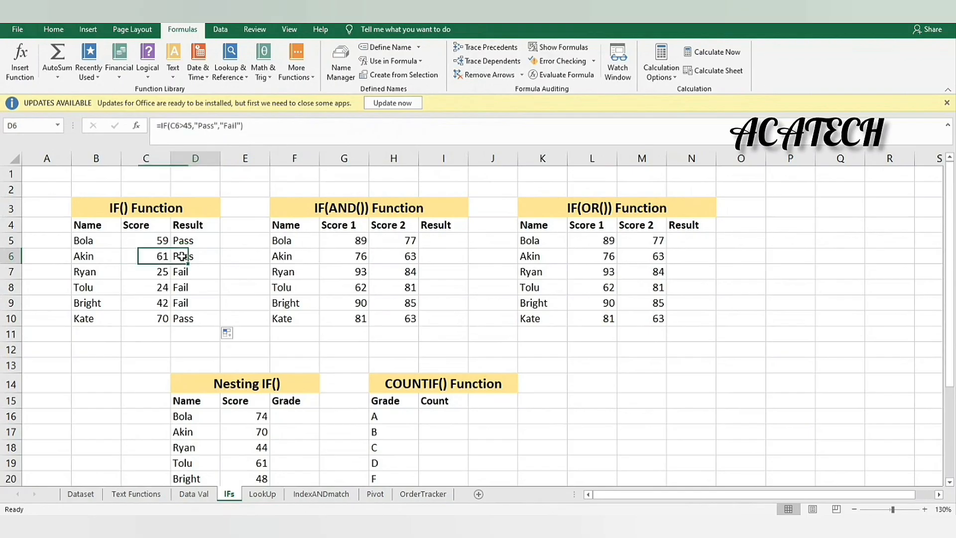
pyautogui.click(163, 274)
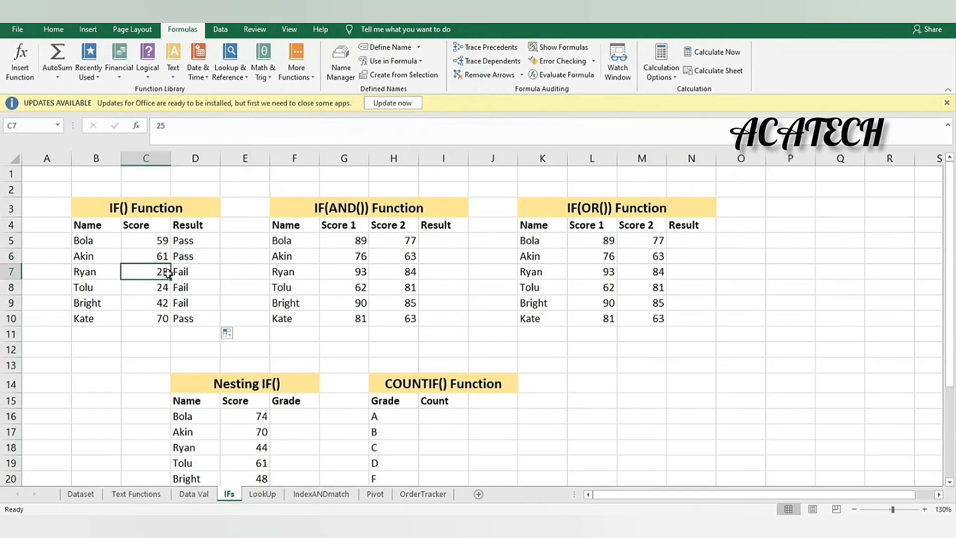
pyautogui.click(183, 273)
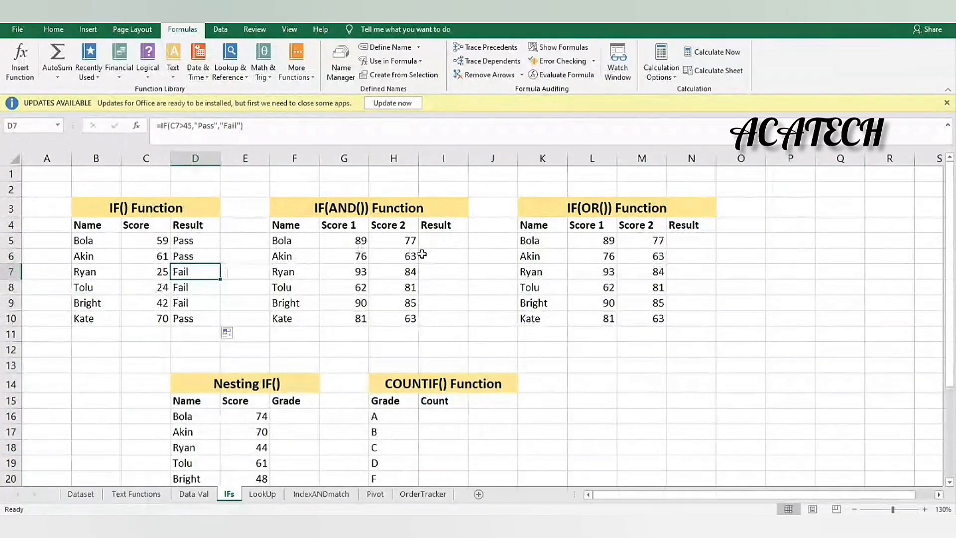
pyautogui.press('Up')
pyautogui.press('Up')
pyautogui.click(210, 125)
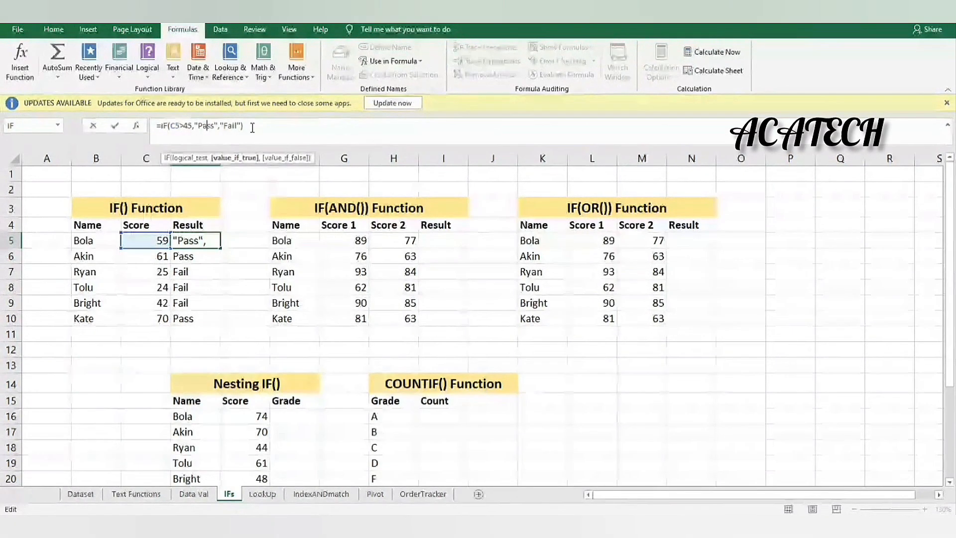
pyautogui.click(230, 128)
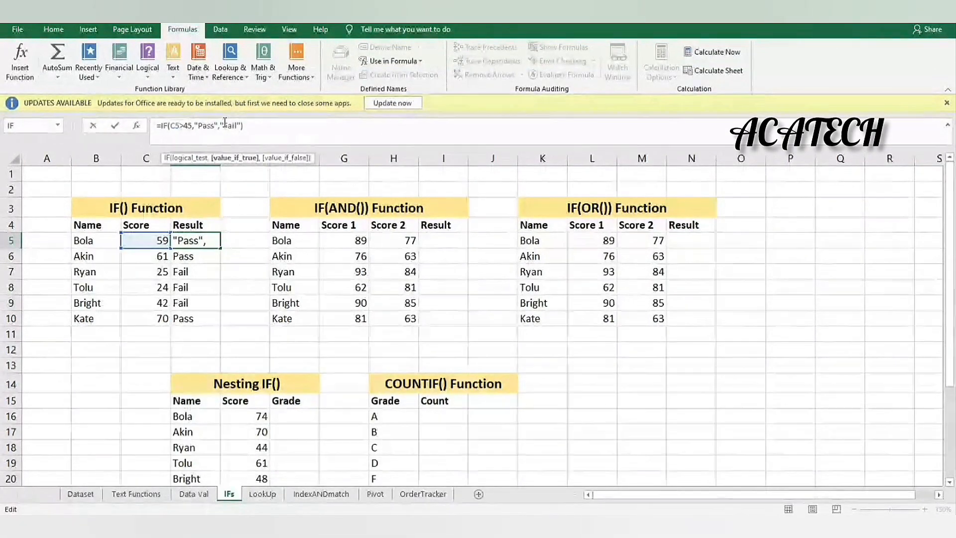
pyautogui.click(227, 125)
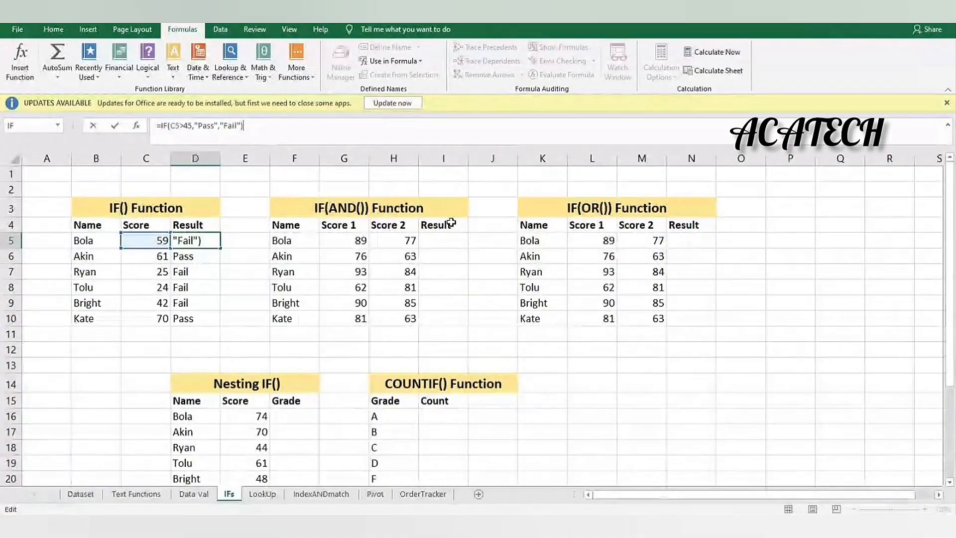
pyautogui.press('Return')
# Enter the formula =AND(G5>70,H5>70) in cell I5 of the IF(AND()) Function table.
pyautogui.click(441, 242)
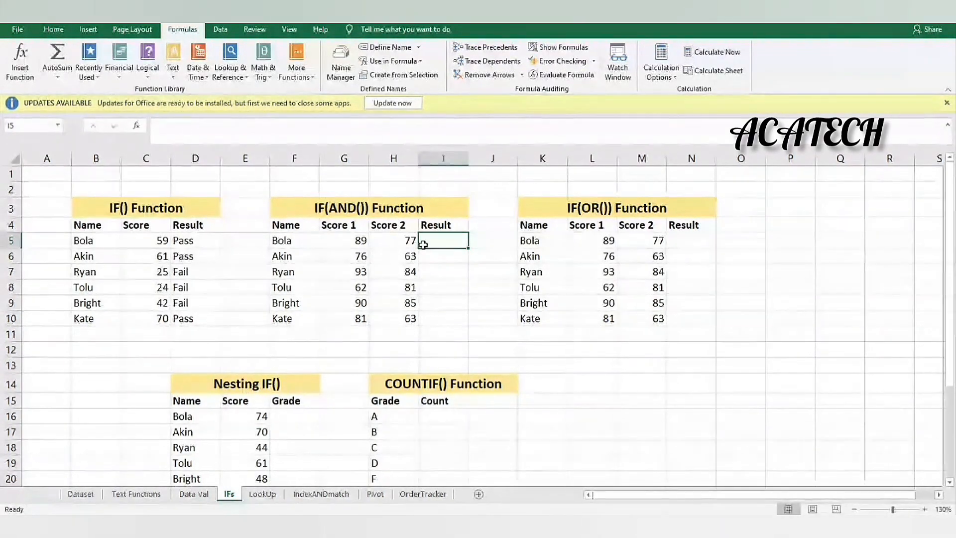
pyautogui.moveTo(329, 240); pyautogui.dragTo(339, 319)
pyautogui.moveTo(397, 240); pyautogui.dragTo(378, 340)
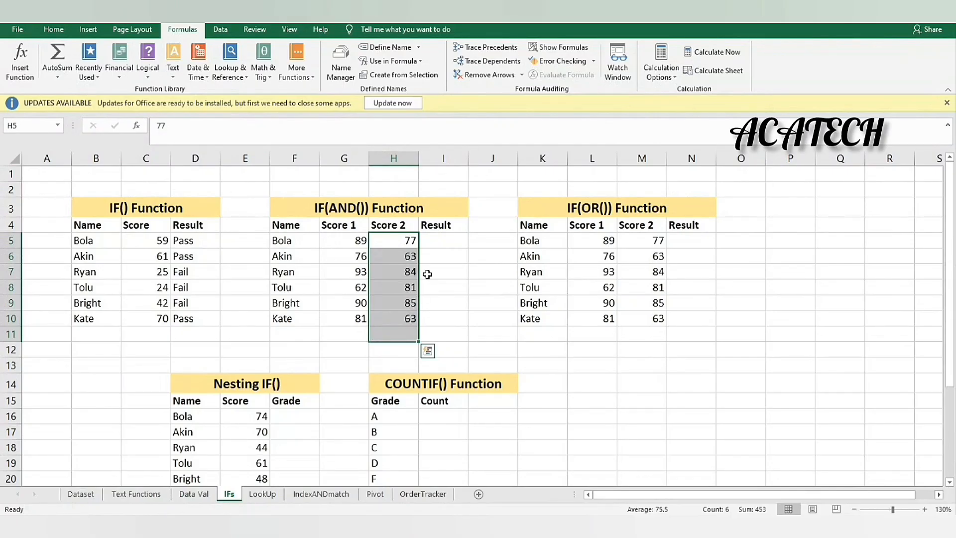
pyautogui.click(438, 246)
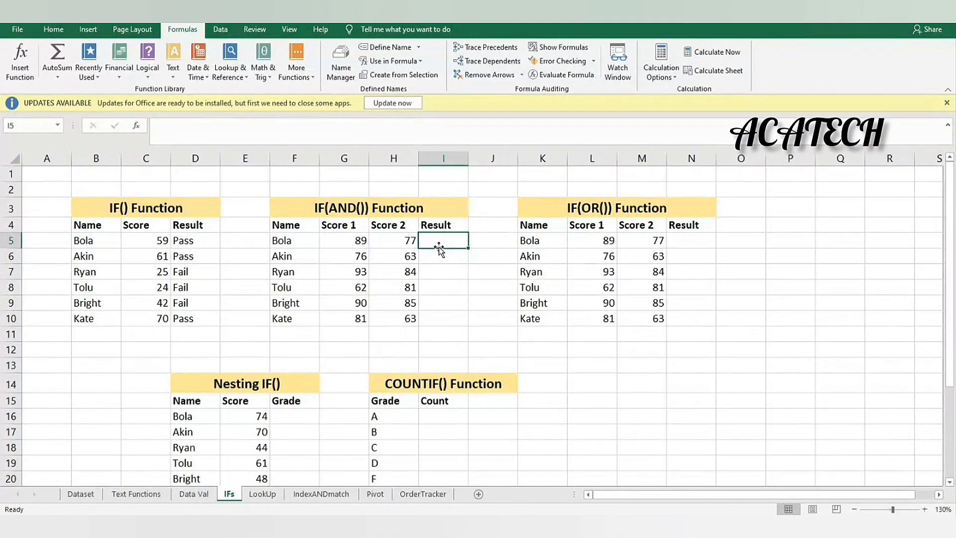
pyautogui.write('=and')
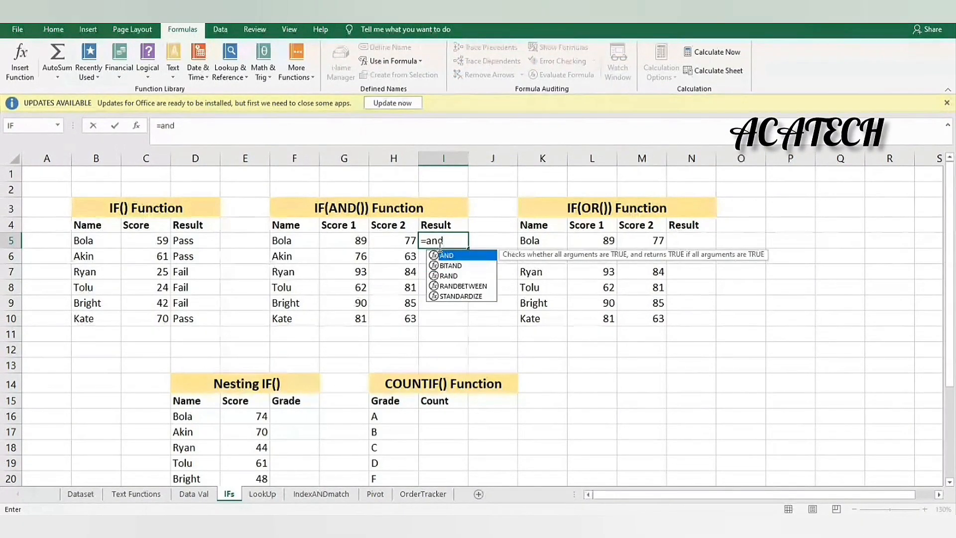
pyautogui.press('Tab')
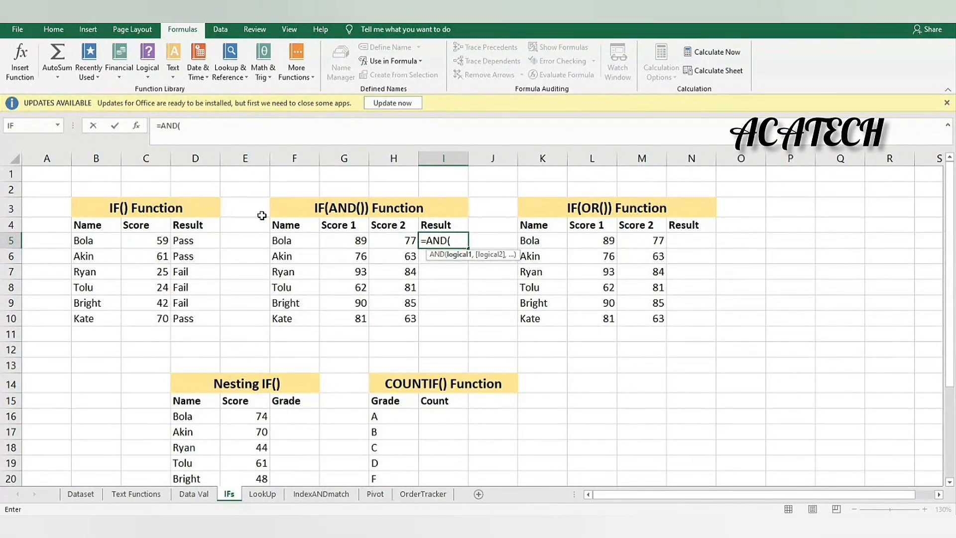
pyautogui.click(331, 239)
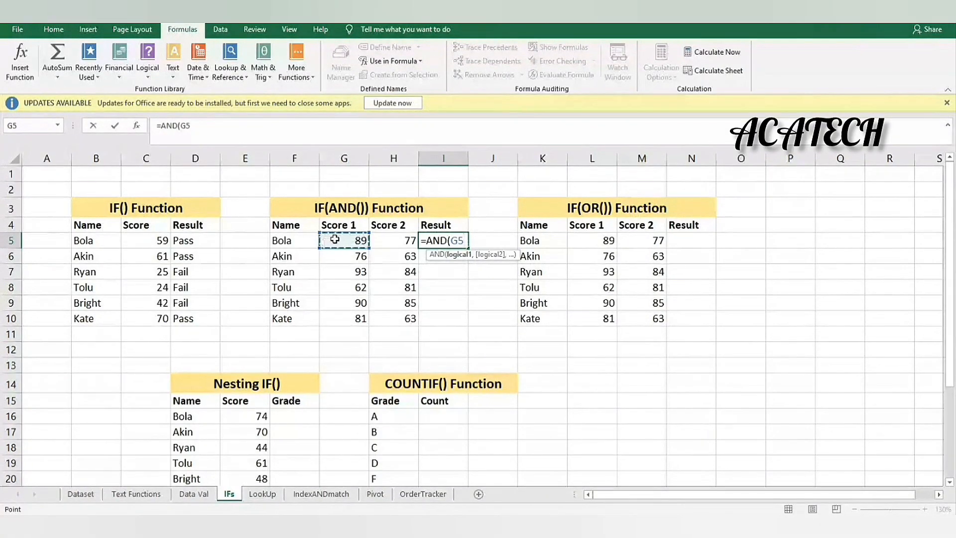
pyautogui.write('>')
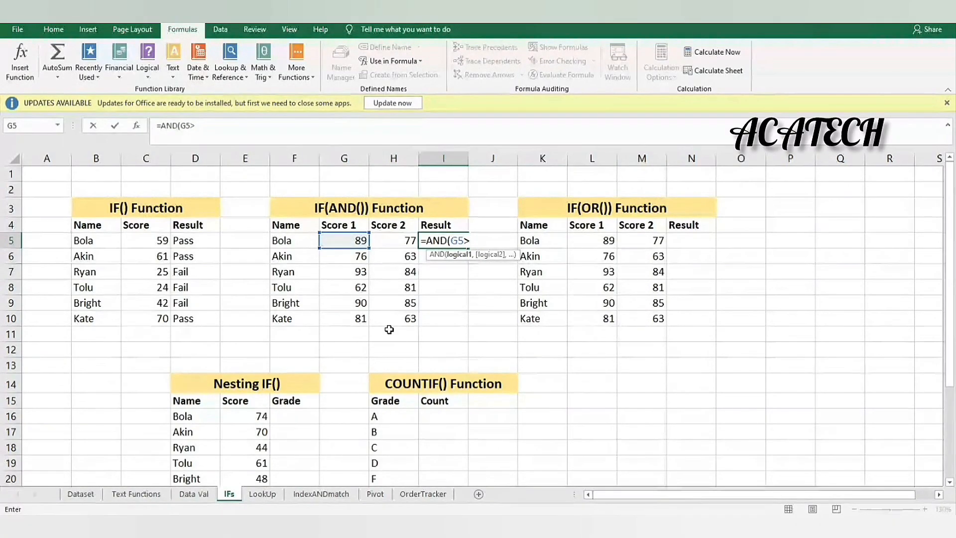
pyautogui.write('70')
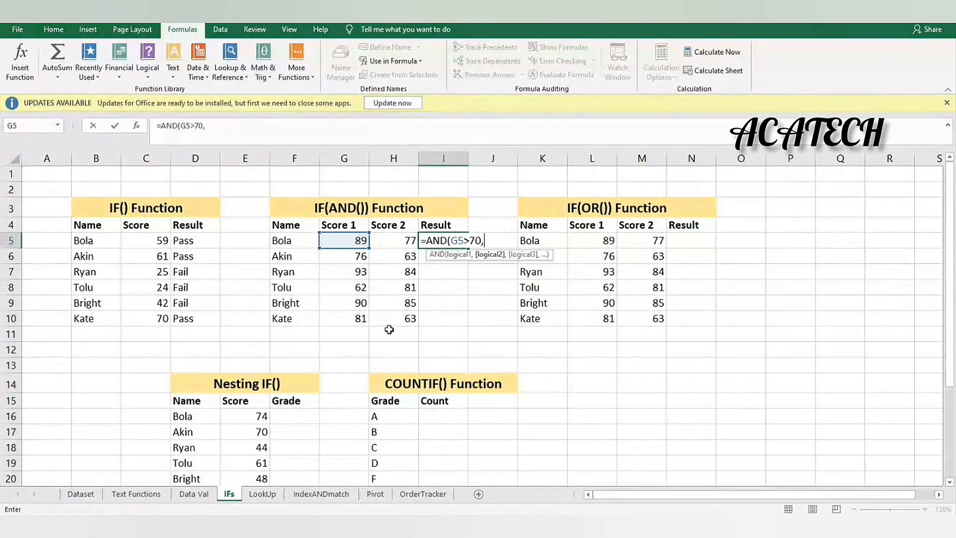
pyautogui.write(',')
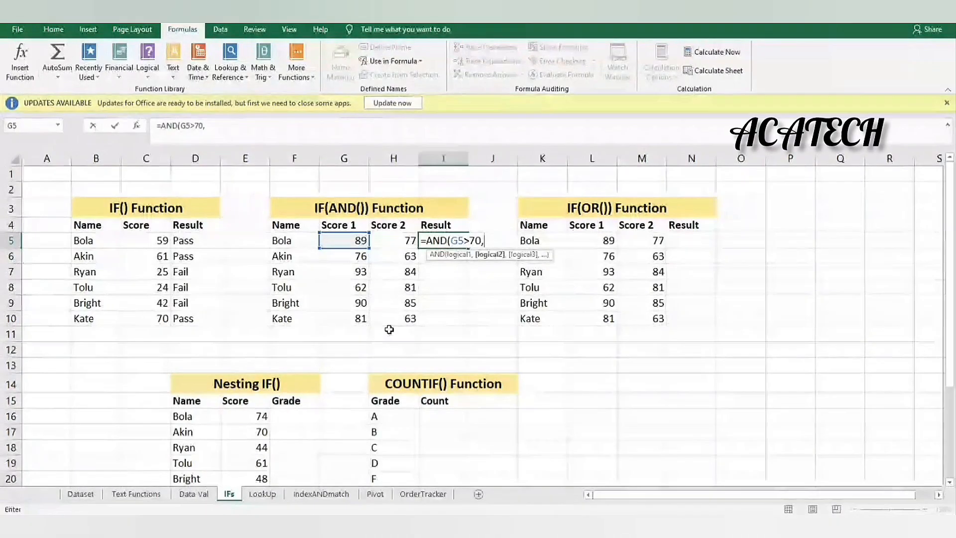
pyautogui.click(399, 236)
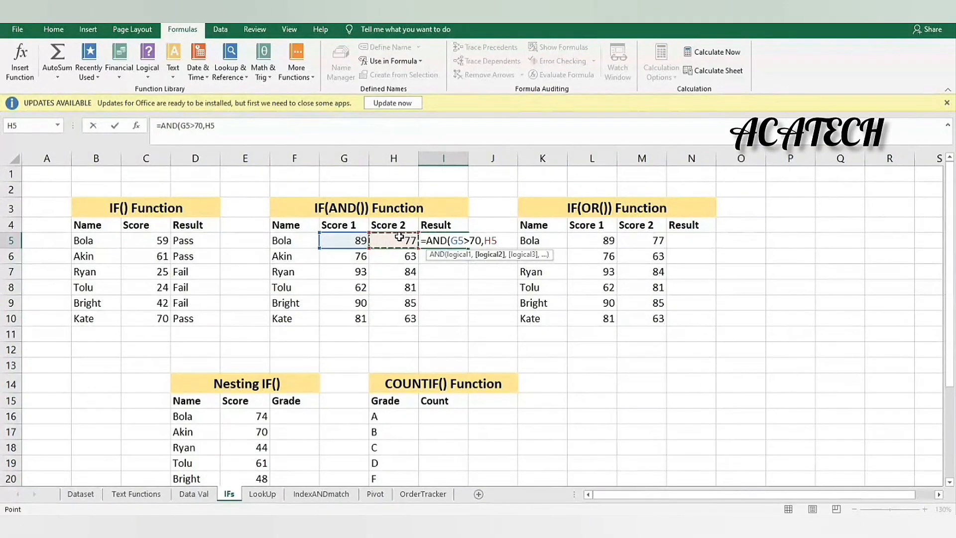
pyautogui.write('<')
pyautogui.write('7')
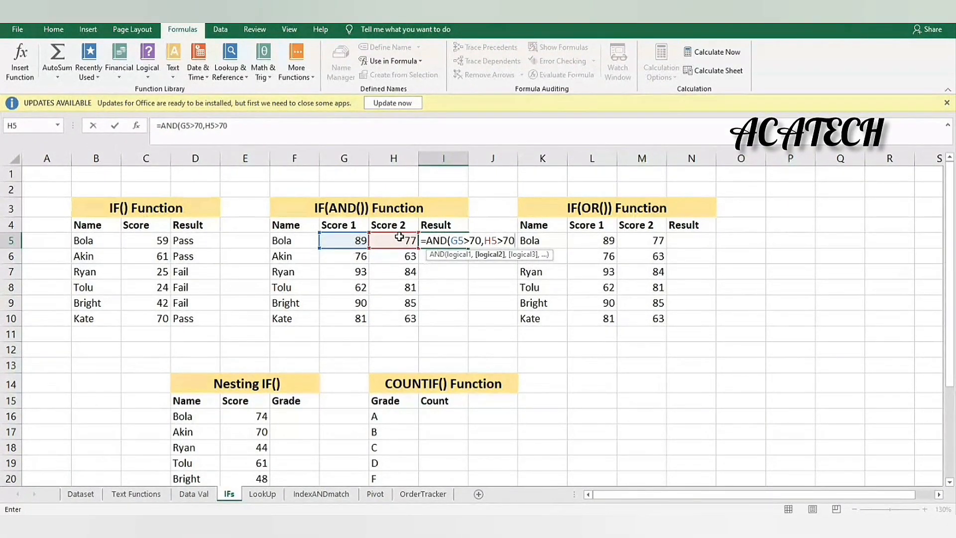
pyautogui.write('0')
pyautogui.press('Return')
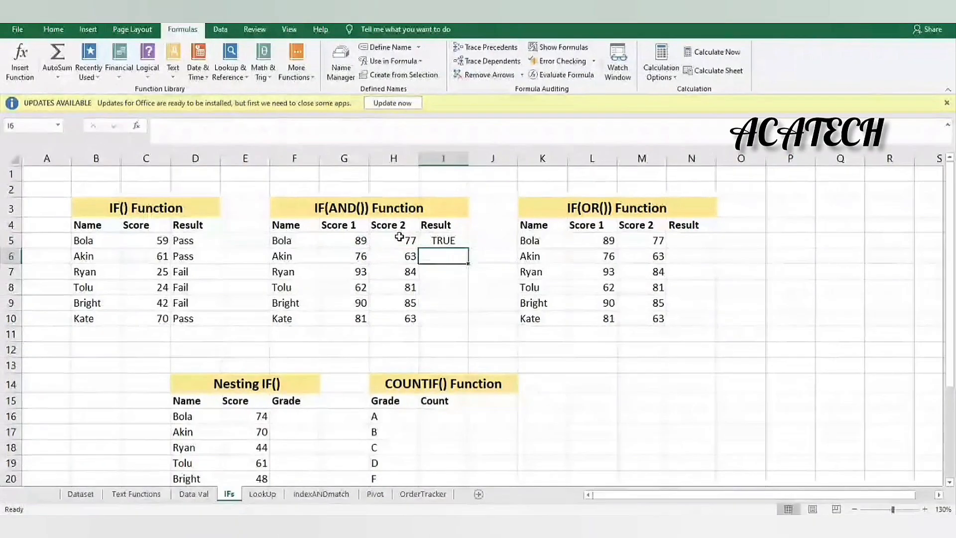
# Fill the AND formula from I5 down to I10 and check the I6 result against the scores in G6 and H6.
pyautogui.click(424, 239)
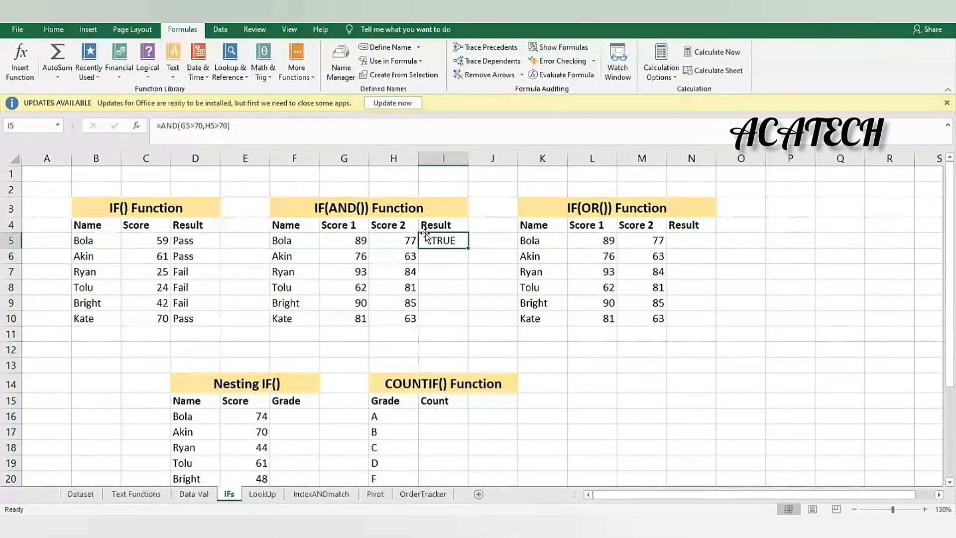
pyautogui.moveTo(468, 248); pyautogui.dragTo(460, 314)
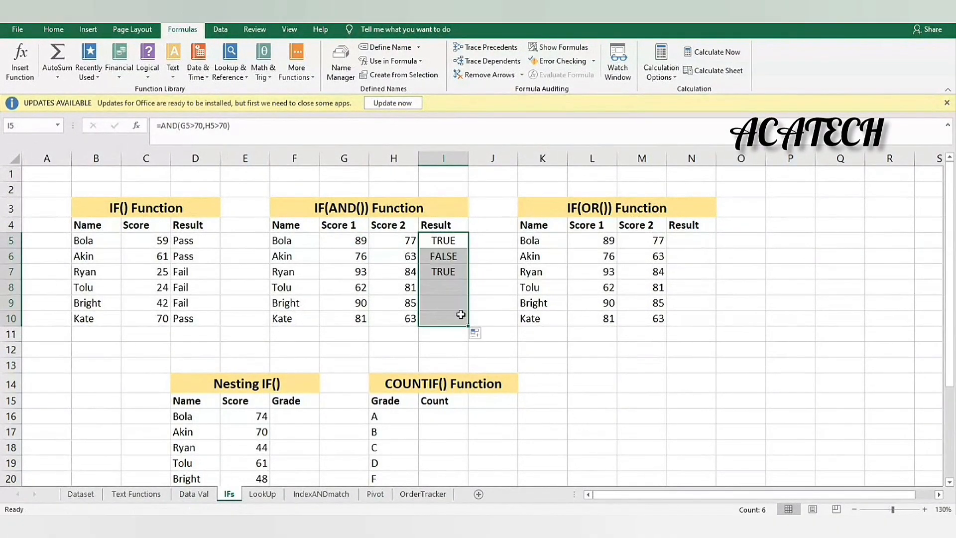
pyautogui.click(484, 302)
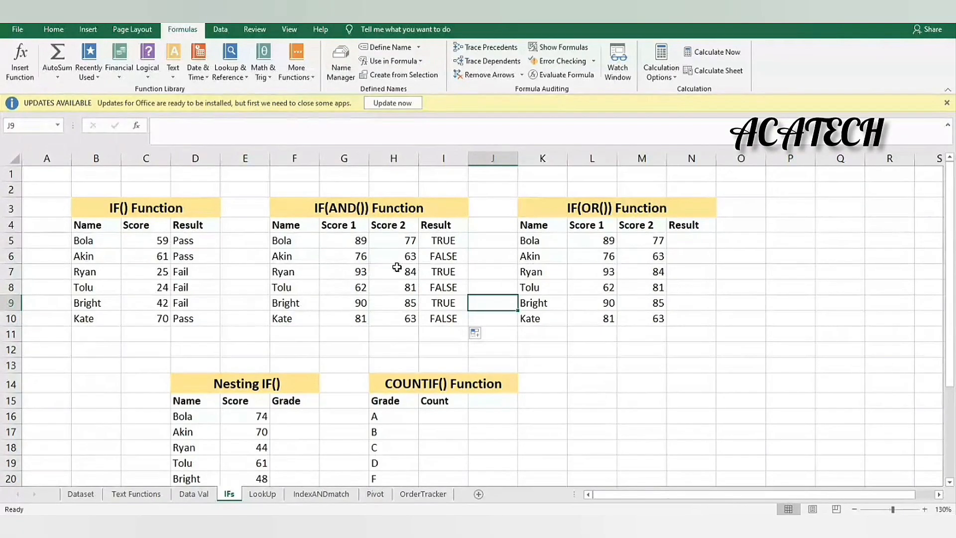
pyautogui.click(424, 256)
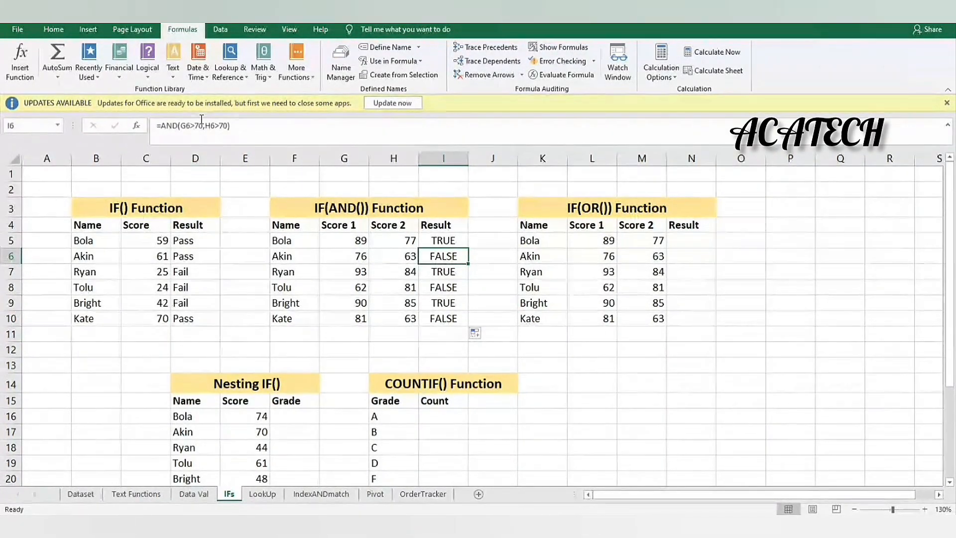
pyautogui.click(351, 257)
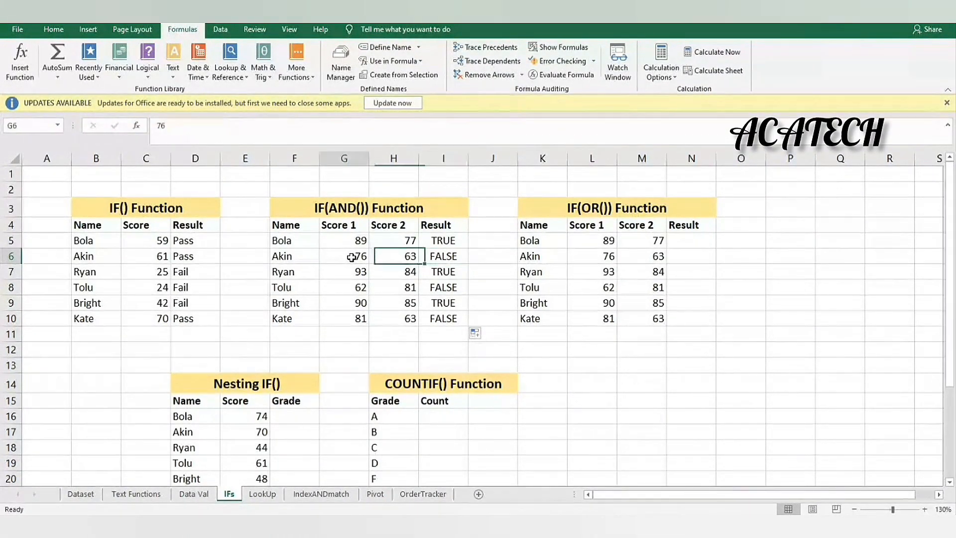
pyautogui.click(396, 257)
pyautogui.click(455, 256)
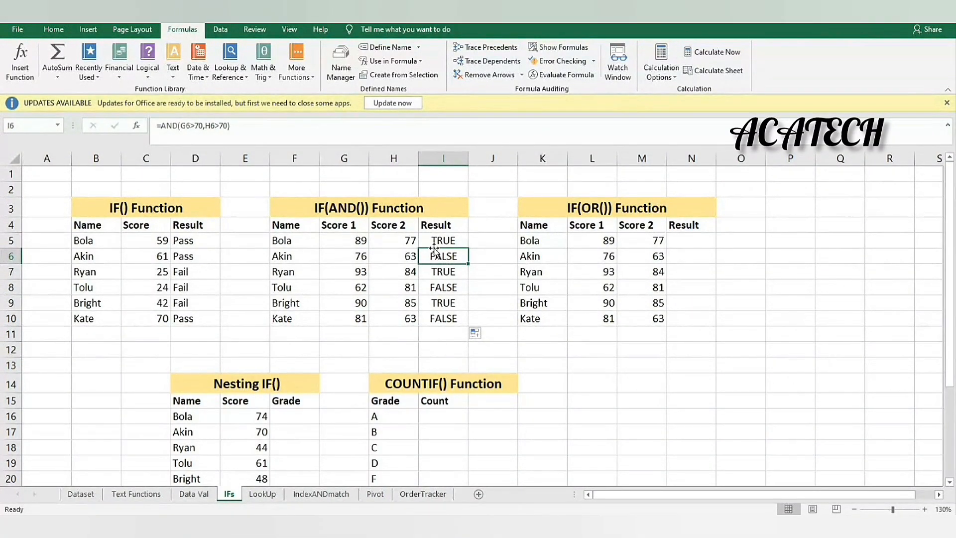
# Wrap the AND formula in cell I5 in an IF function, using it as the logical test.
pyautogui.click(436, 241)
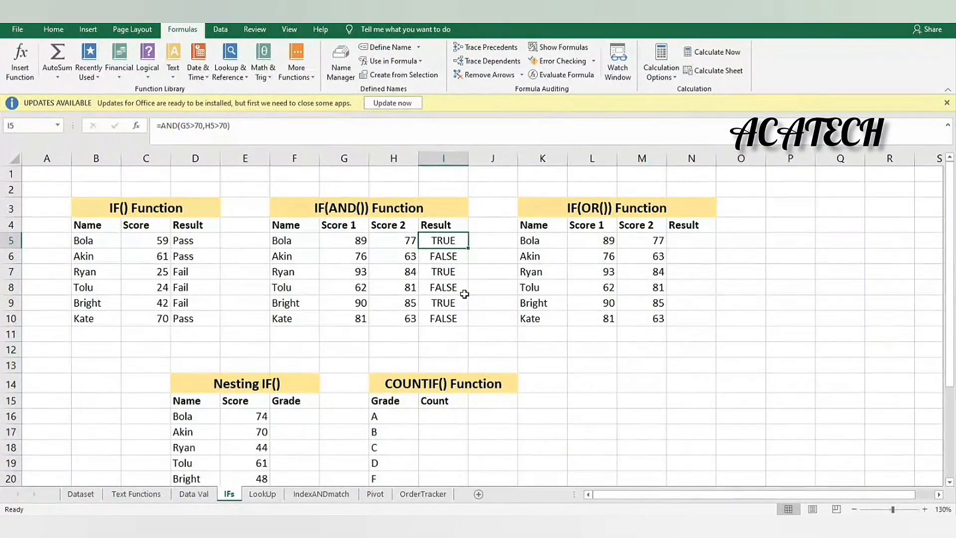
pyautogui.click(257, 135)
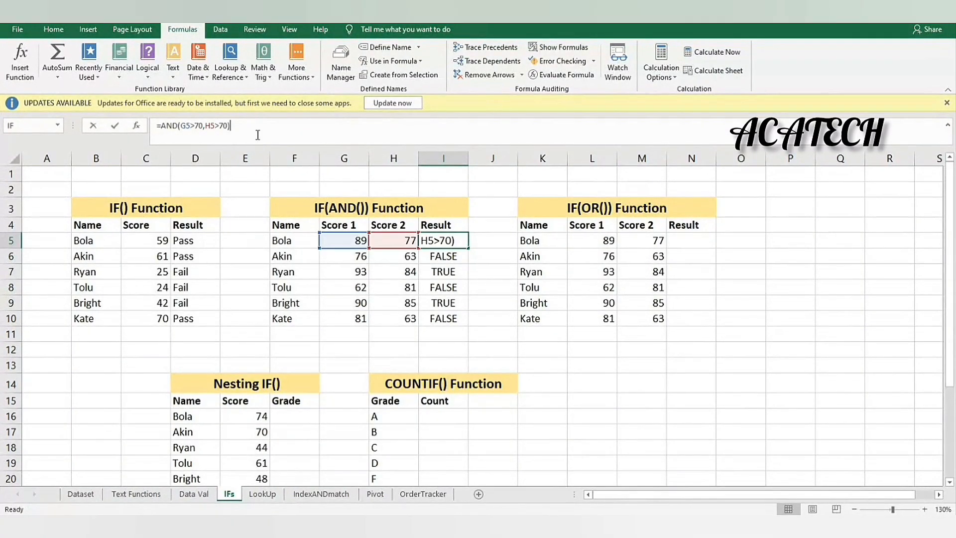
pyautogui.click(162, 125)
pyautogui.write('if(')
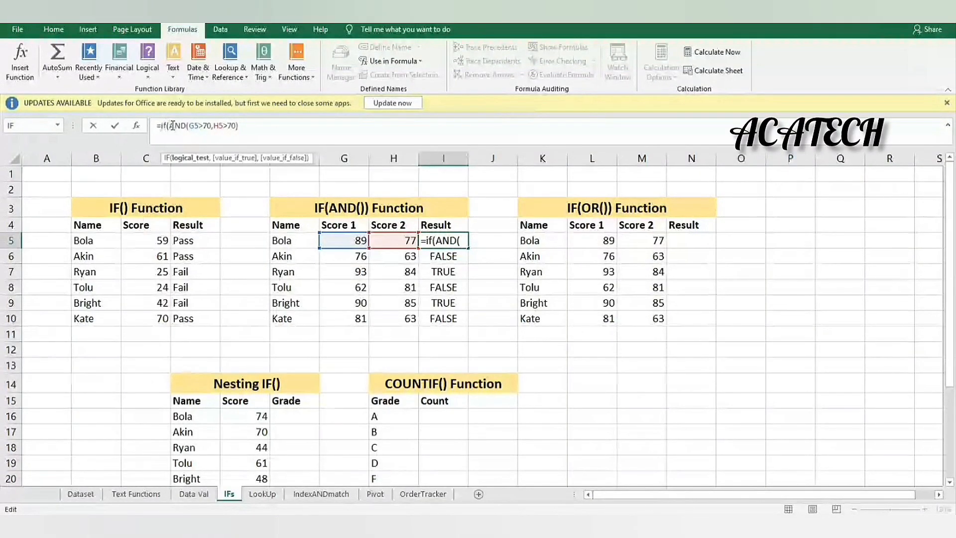
pyautogui.click(246, 127)
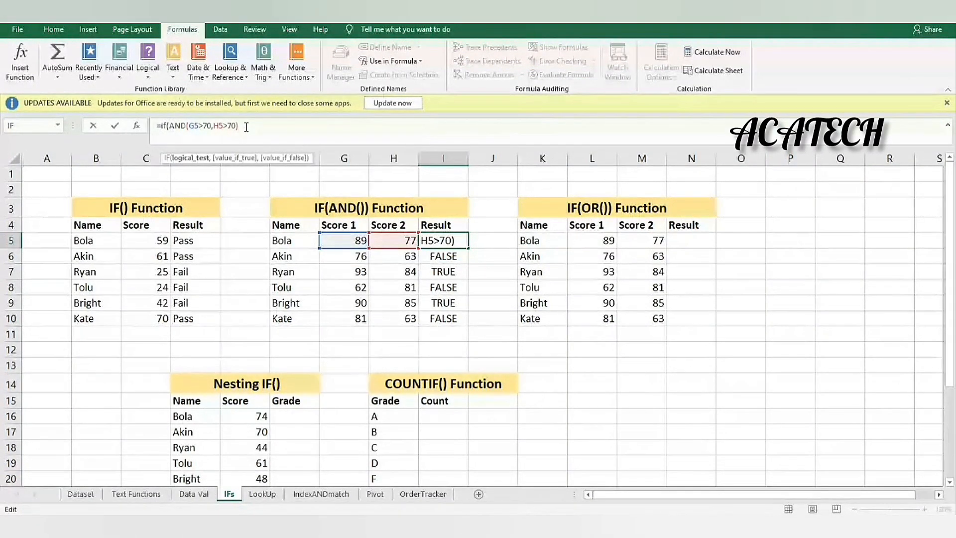
pyautogui.write(',')
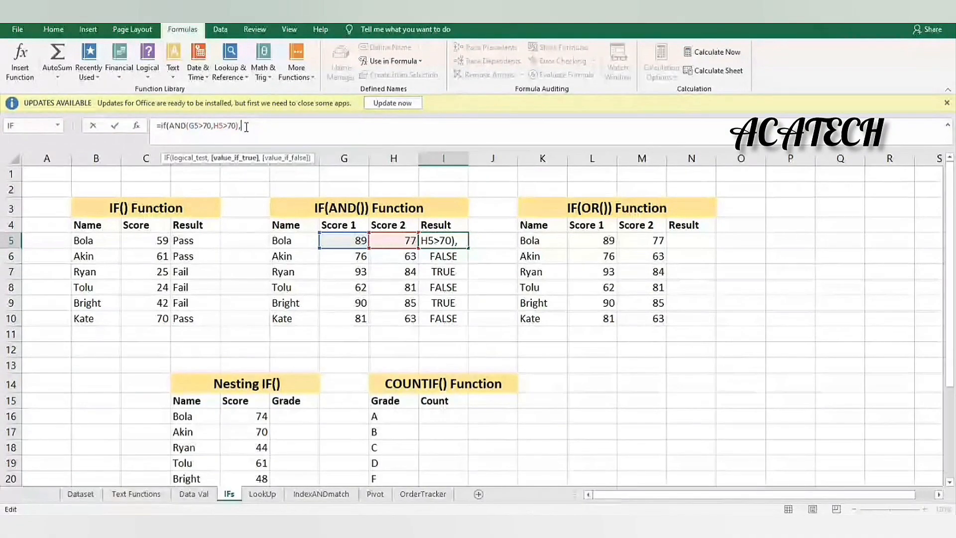
# Complete the I5 formula as =IF(AND(G5>70,H5>70),"Pass","Fail"), accepting the proposed bracket correction.
pyautogui.write('"Pass')
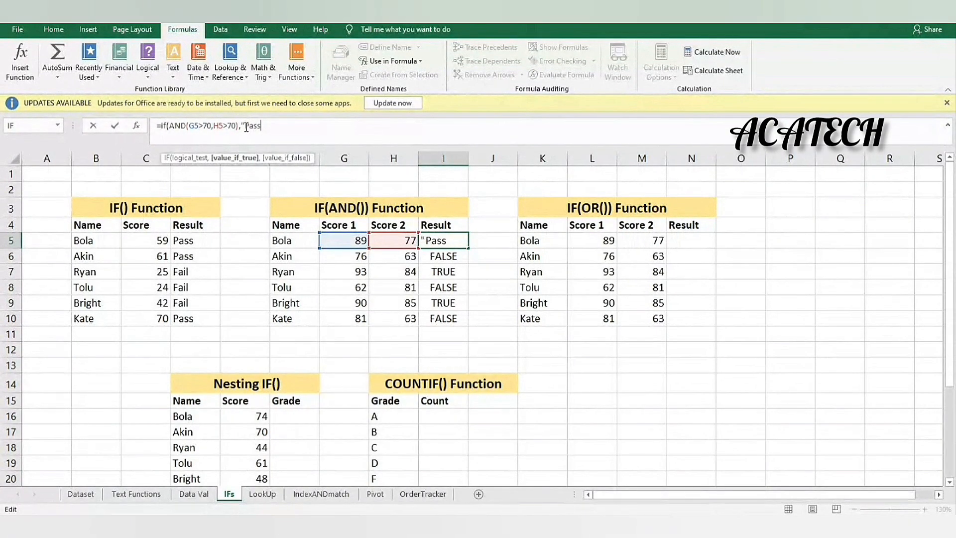
pyautogui.write('",')
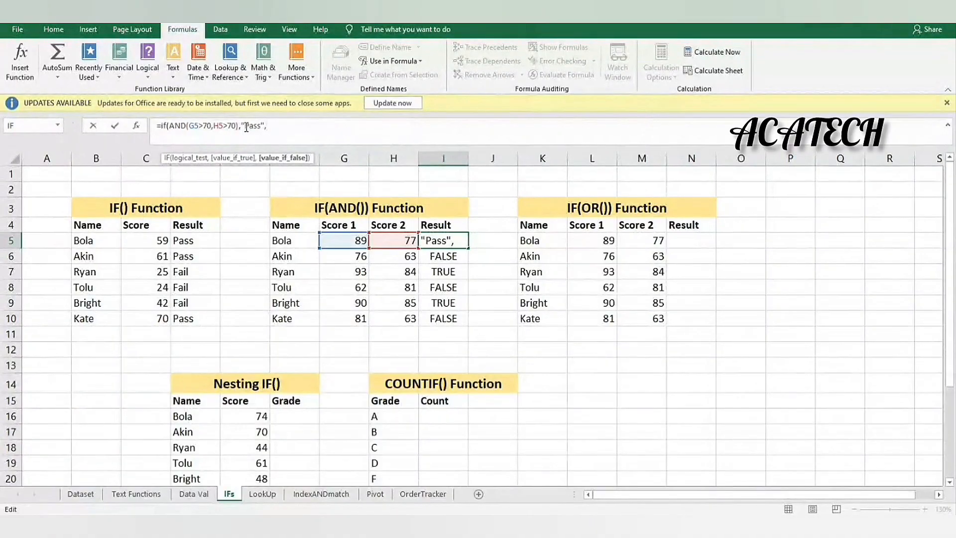
pyautogui.write('"Fail')
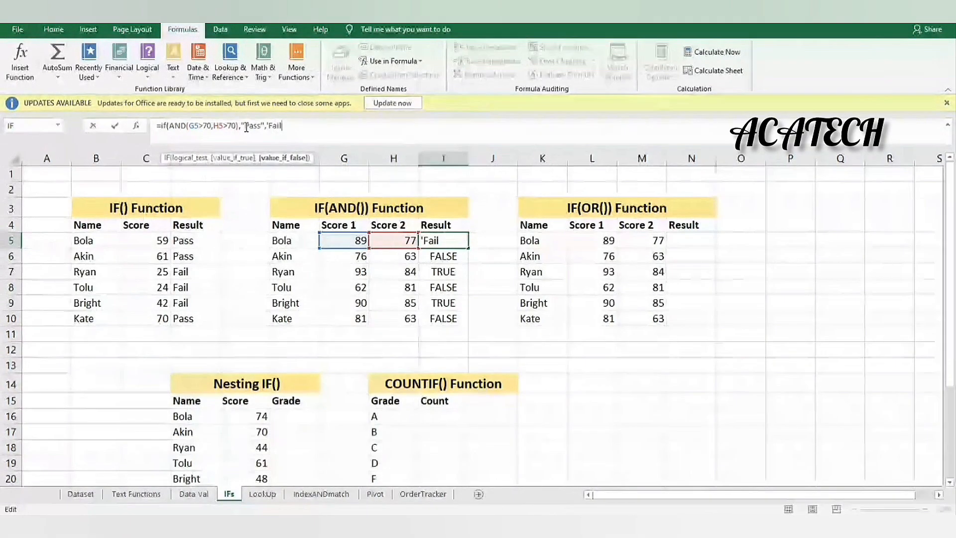
pyautogui.write('"')
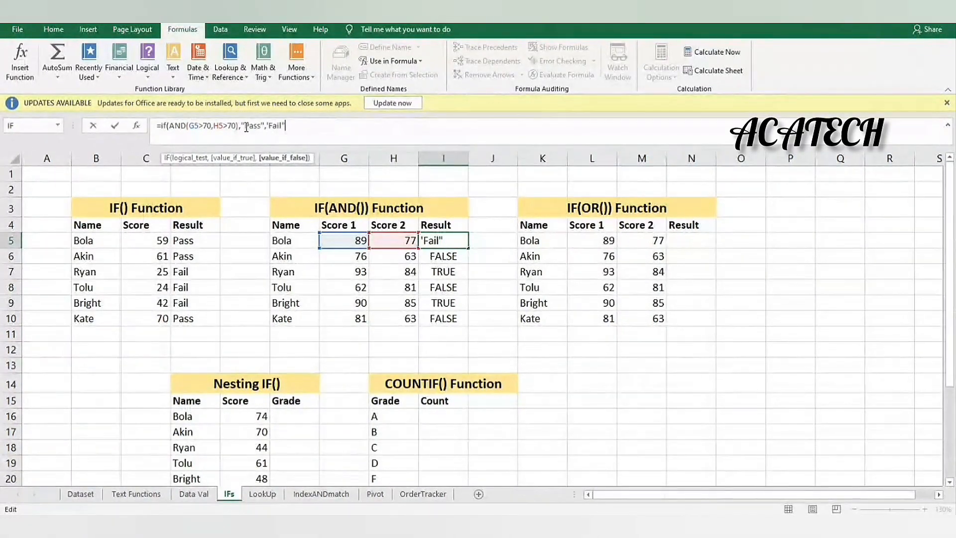
pyautogui.click(268, 124)
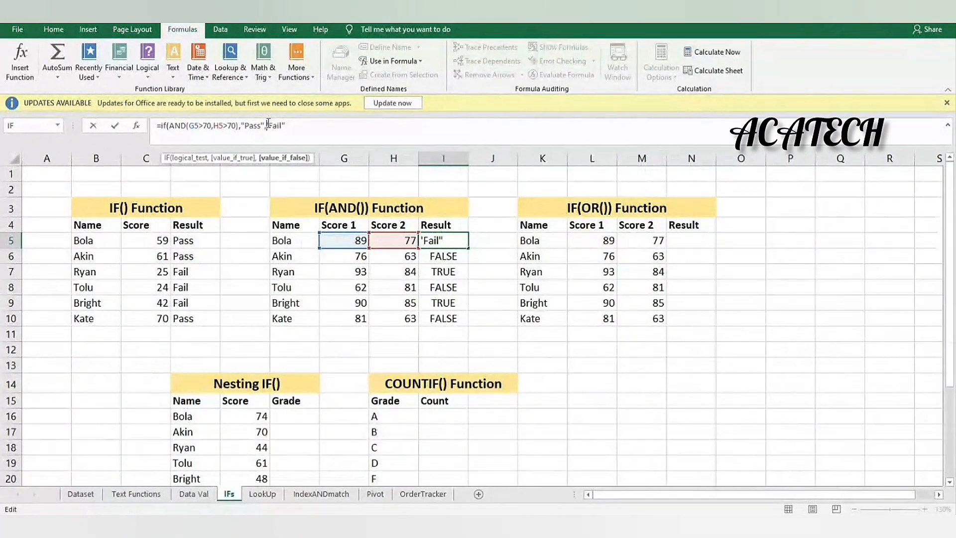
pyautogui.press('BackSpace')
pyautogui.write('"')
pyautogui.write(')')
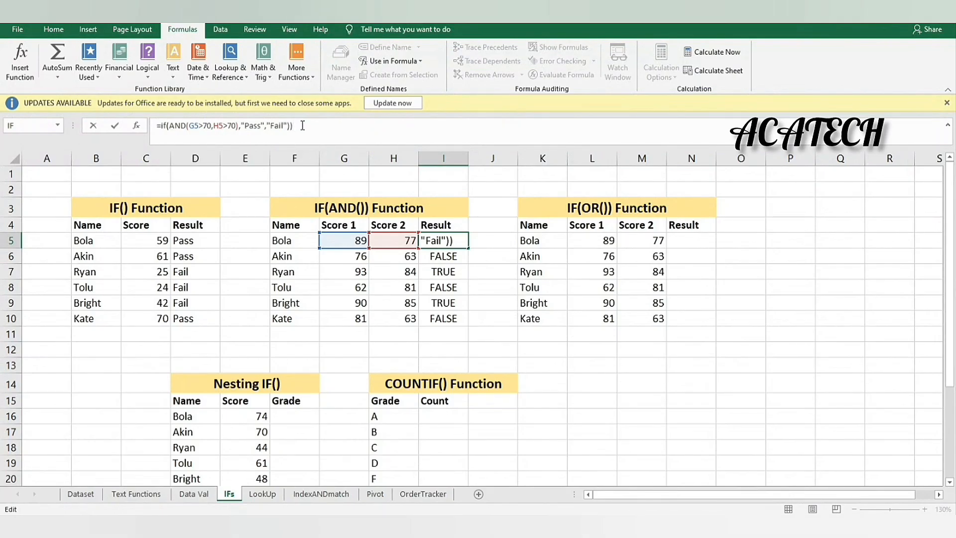
pyautogui.press('Return')
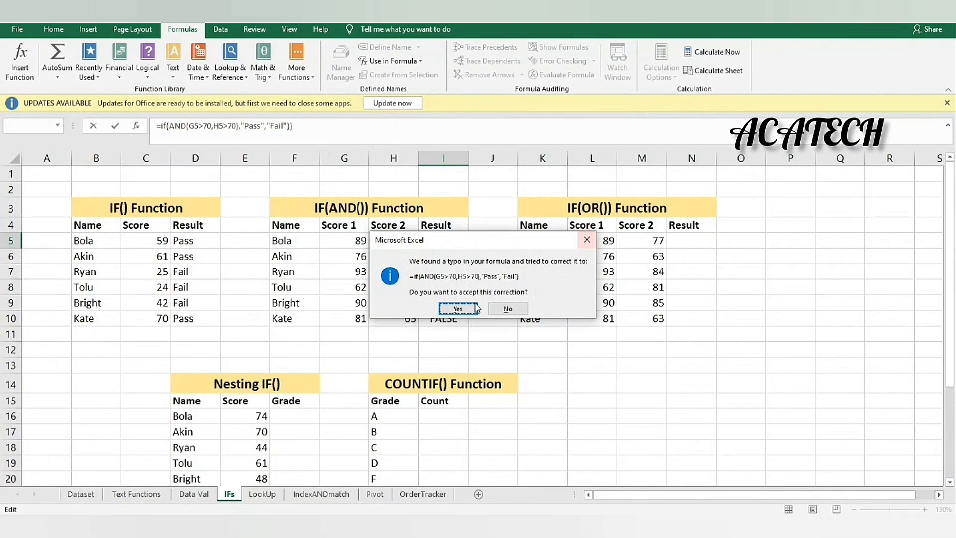
pyautogui.click(458, 308)
# Fill the IF(AND()) formula from I5 down to I10.
pyautogui.click(460, 241)
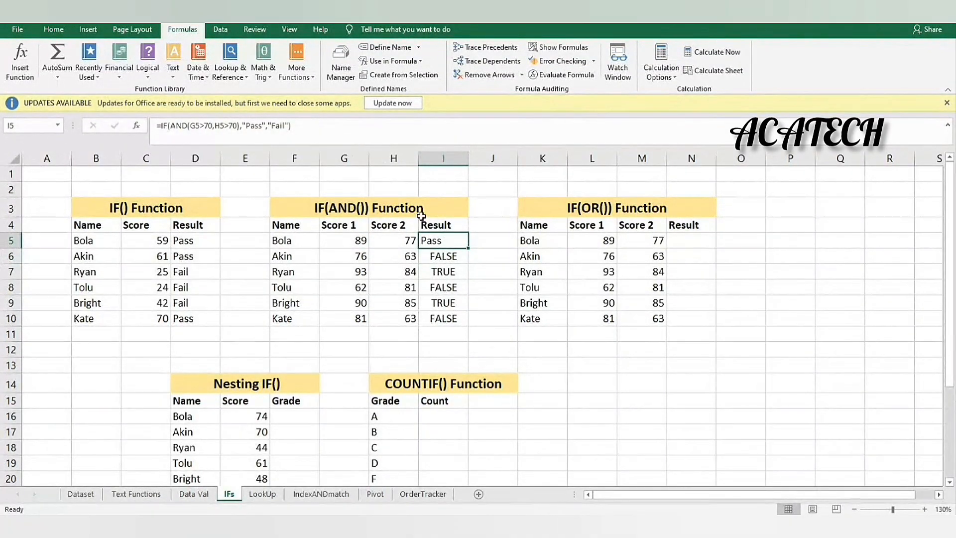
pyautogui.moveTo(469, 247); pyautogui.dragTo(471, 333)
pyautogui.click(492, 292)
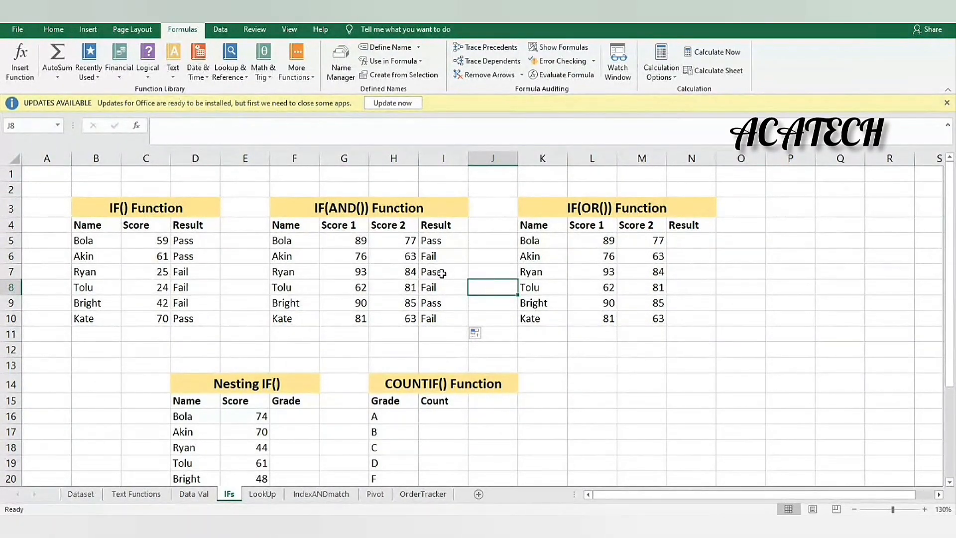
# Set the Score 1 value in G8 to 71 to test the IF(AND()) result in that row.
pyautogui.click(364, 285)
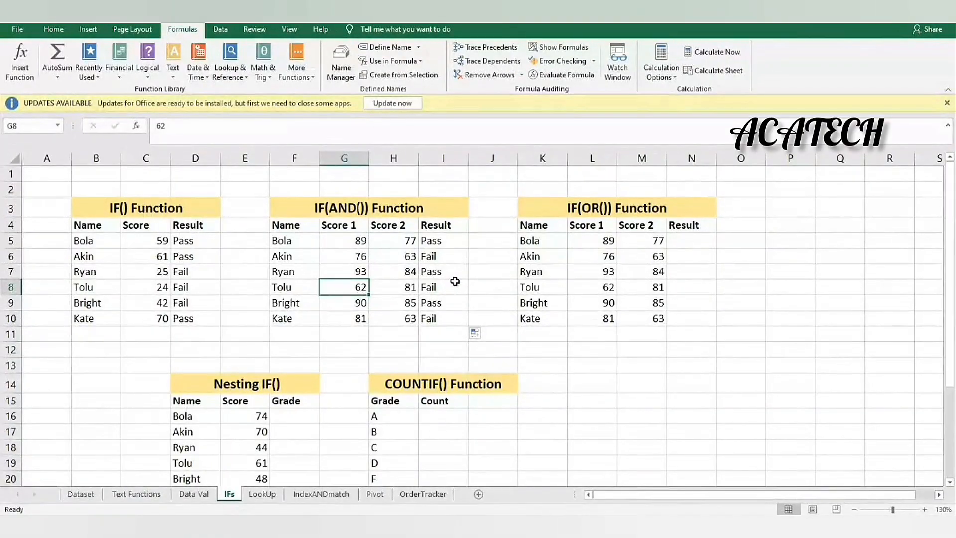
pyautogui.write('71')
pyautogui.press('Return')
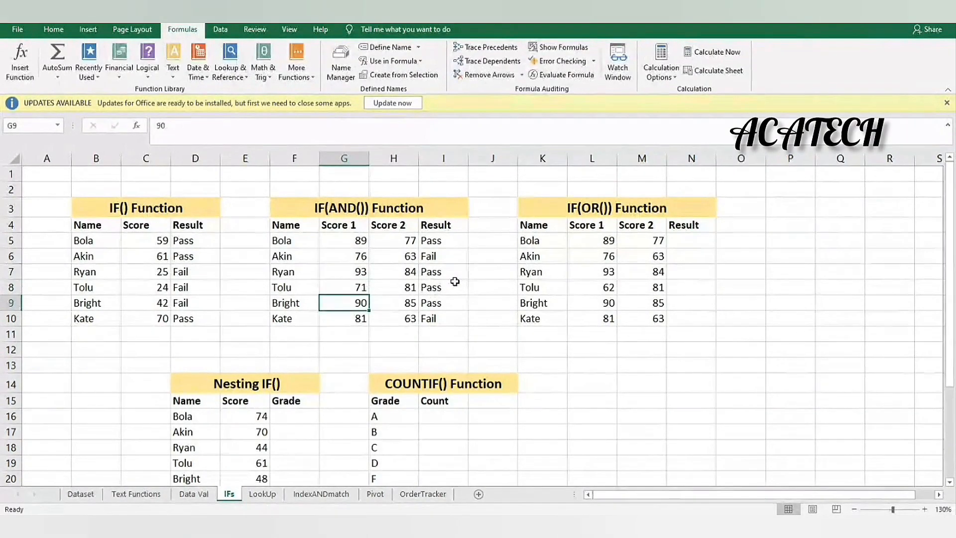
# Set the Score 1 value in G8 to 65 and review the formula in cell I5.
pyautogui.press('Up')
pyautogui.write('65')
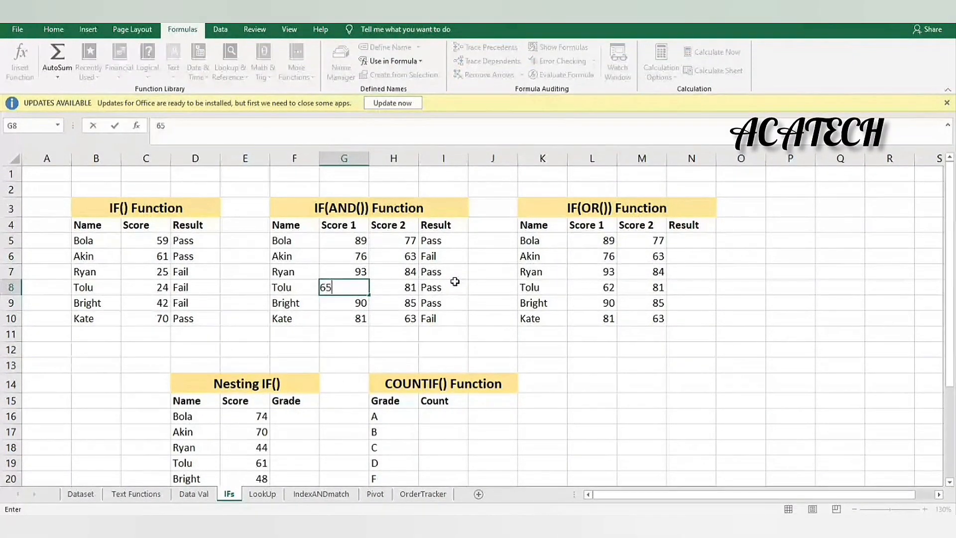
pyautogui.press('Return')
pyautogui.scroll(2, 455, 281)
pyautogui.click(482, 222)
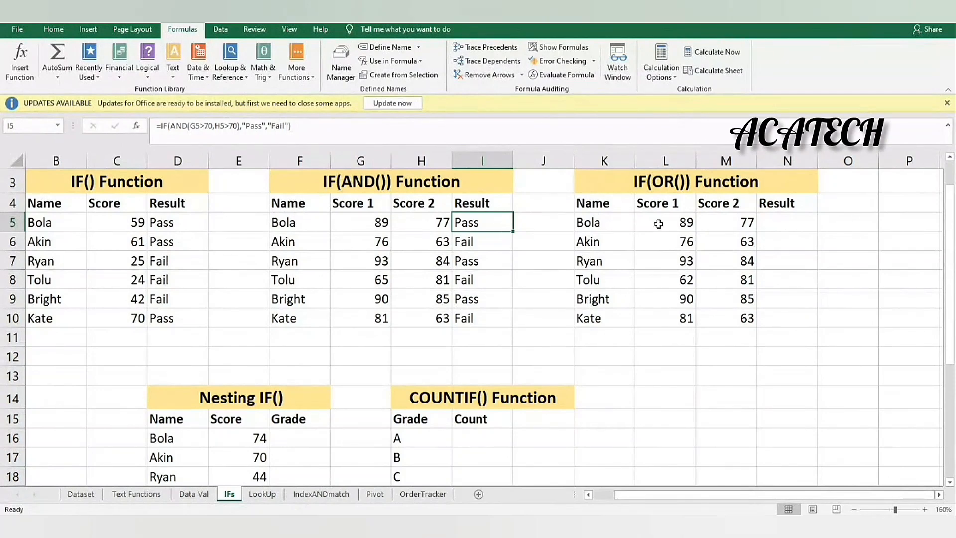
# Start an IF formula in N5 of the IF(OR()) table, with an OR function as its logical test.
pyautogui.click(778, 223)
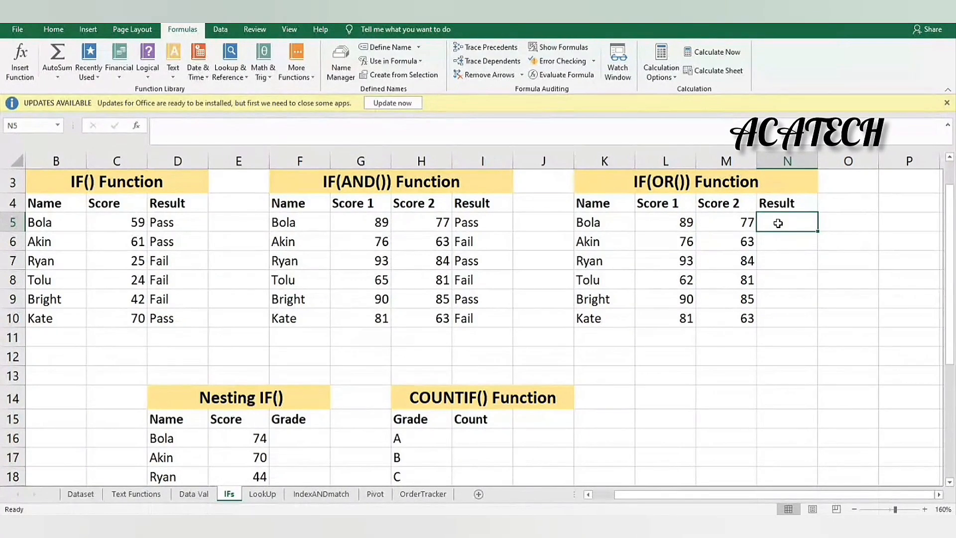
pyautogui.write('=')
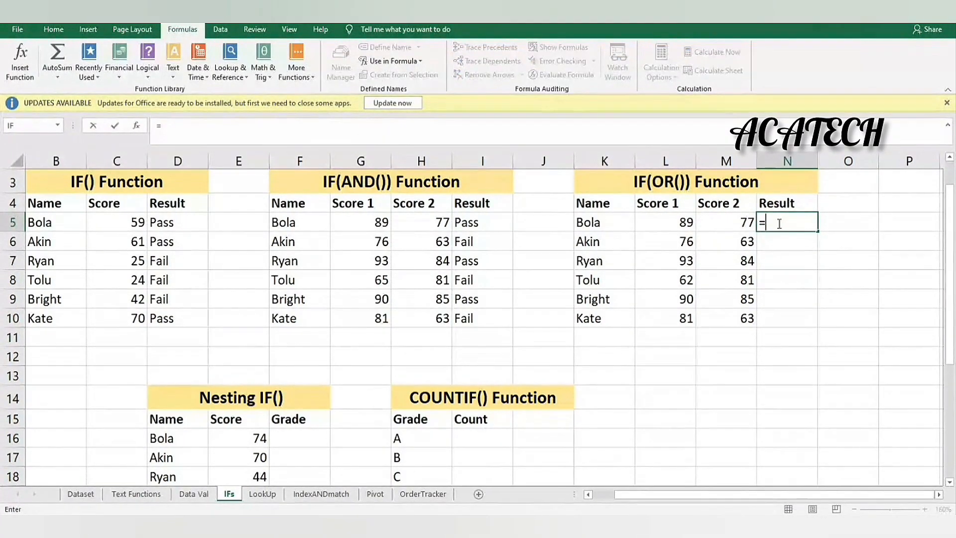
pyautogui.write('if')
pyautogui.press('Tab')
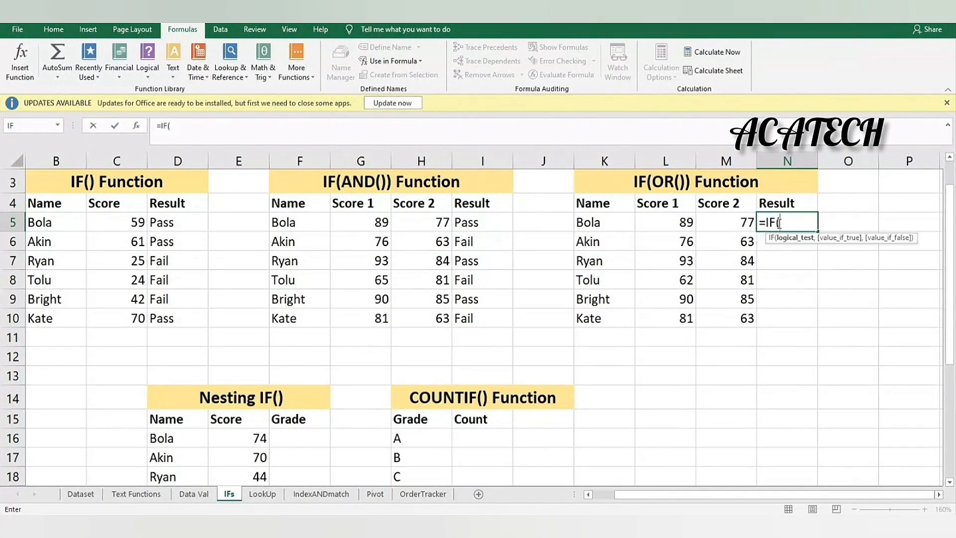
pyautogui.write('OR')
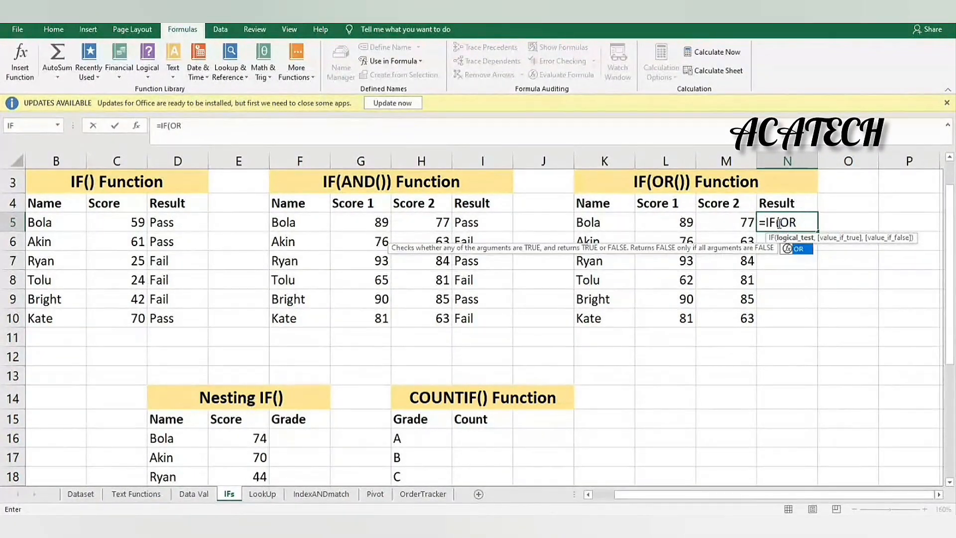
pyautogui.press('Tab')
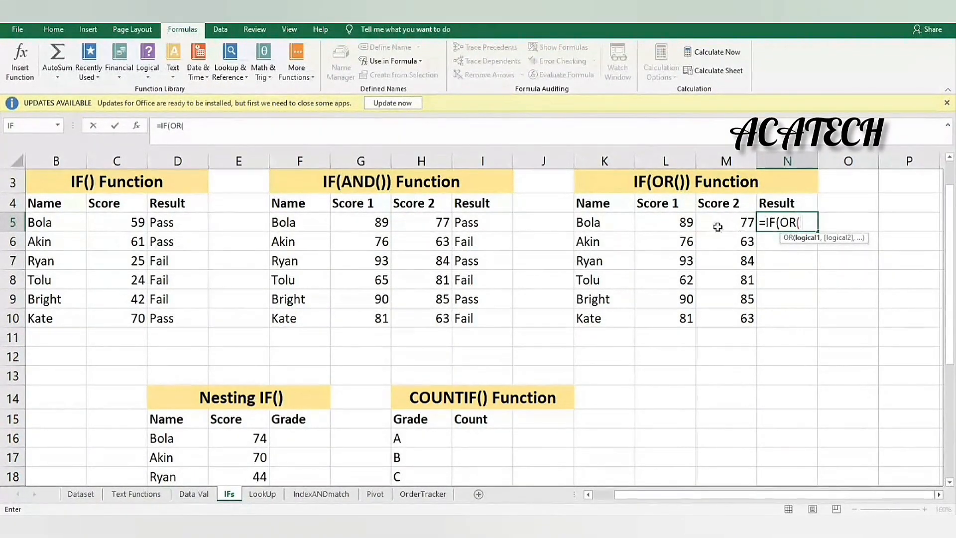
# Enter L5>70 and M5>70 as the two OR conditions in the N5 formula and close the OR function.
pyautogui.click(688, 223)
pyautogui.write('>')
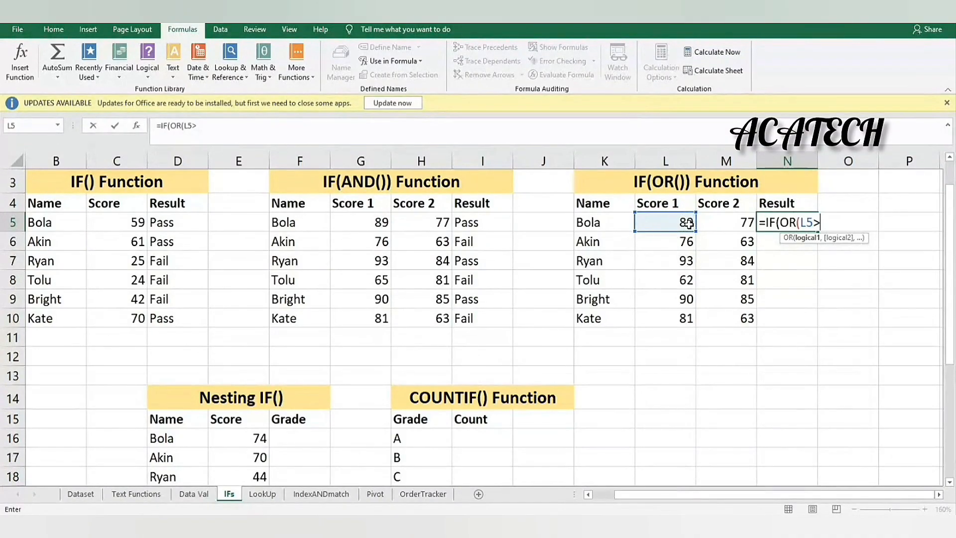
pyautogui.write('70,')
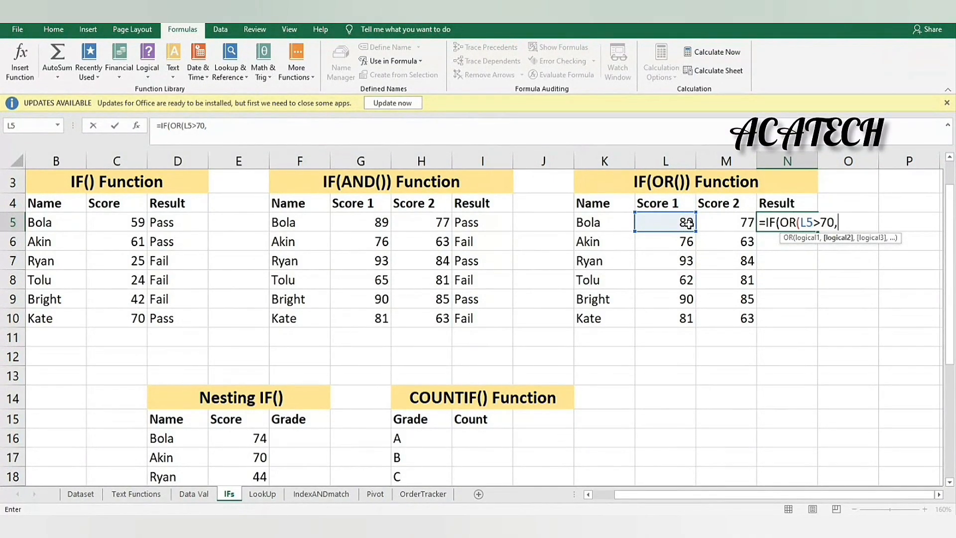
pyautogui.click(745, 219)
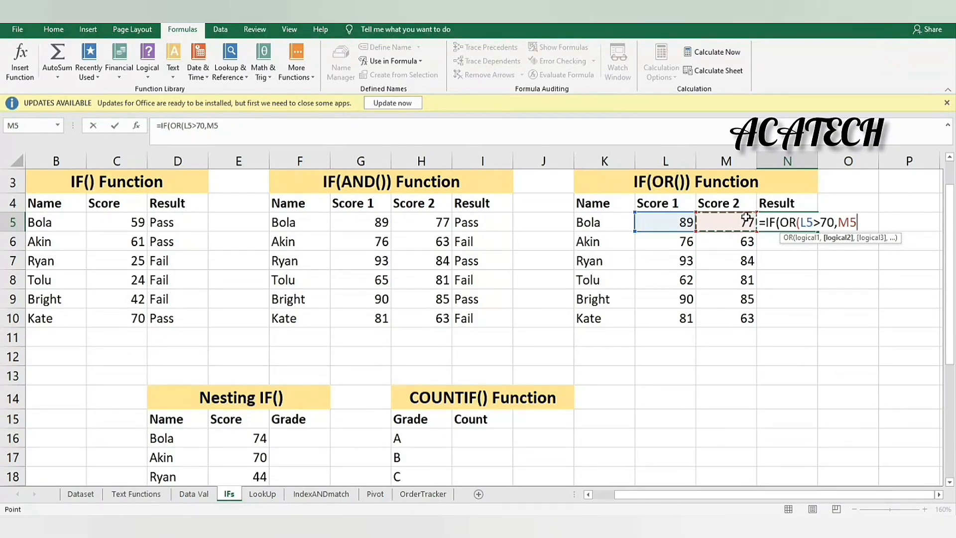
pyautogui.write('>70')
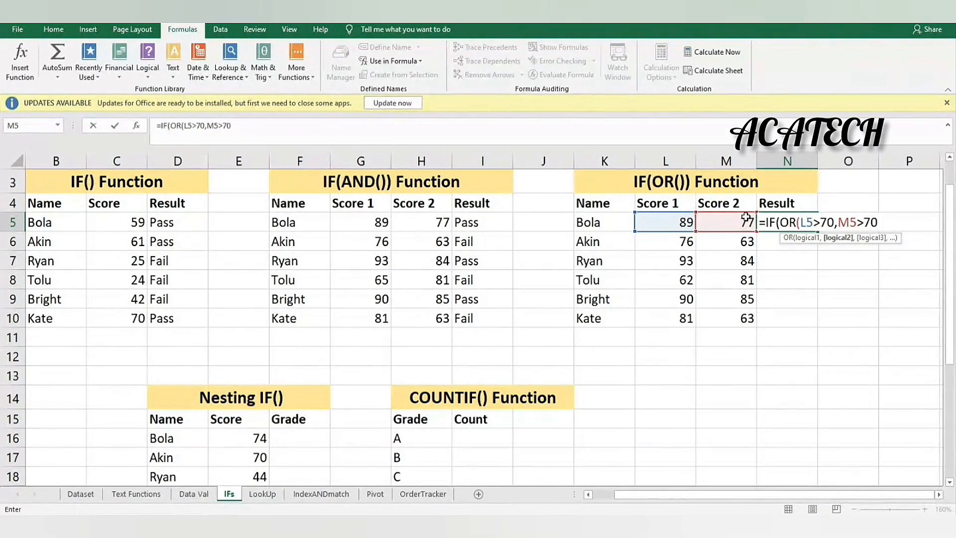
pyautogui.write(')')
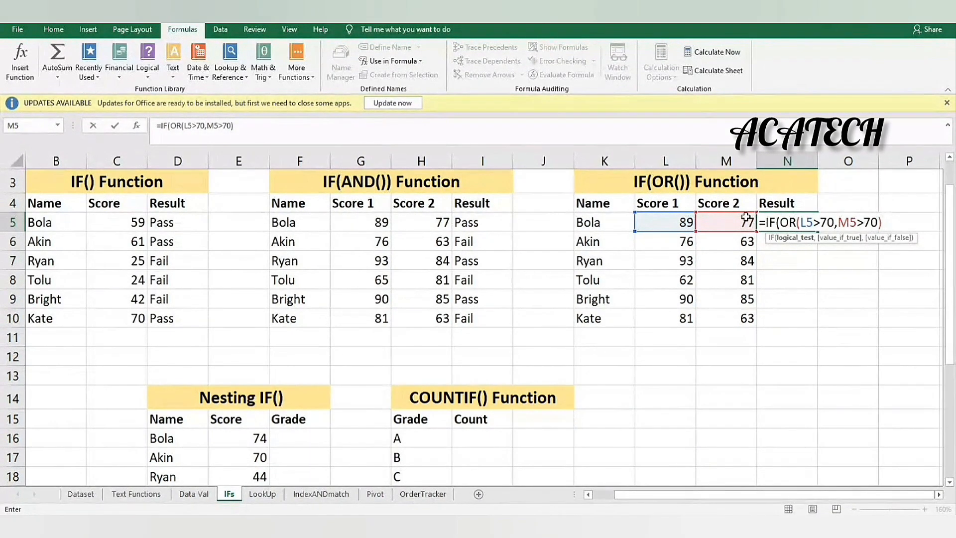
# Complete the N5 formula as =IF(OR(L5>70,M5>70),"Pass","Fail").
pyautogui.write(',')
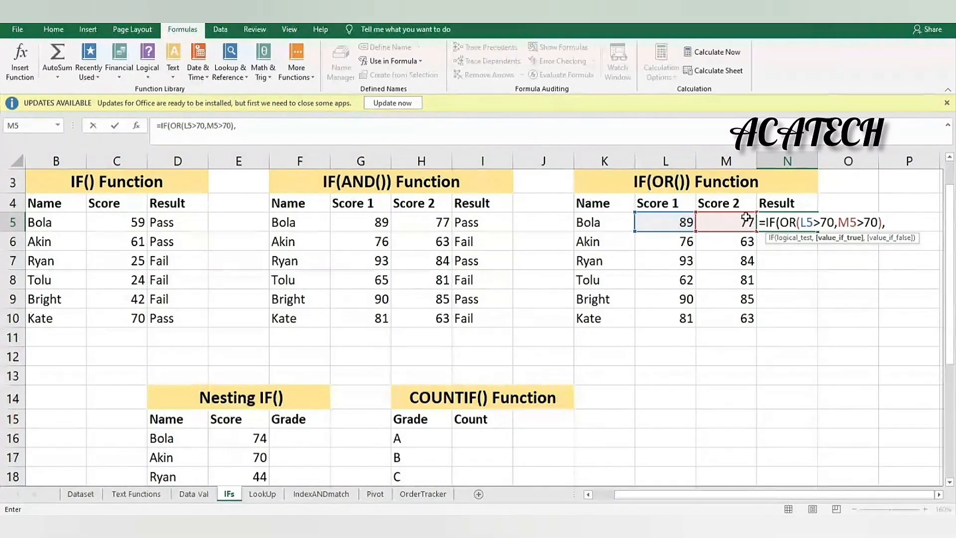
pyautogui.write('"Pass')
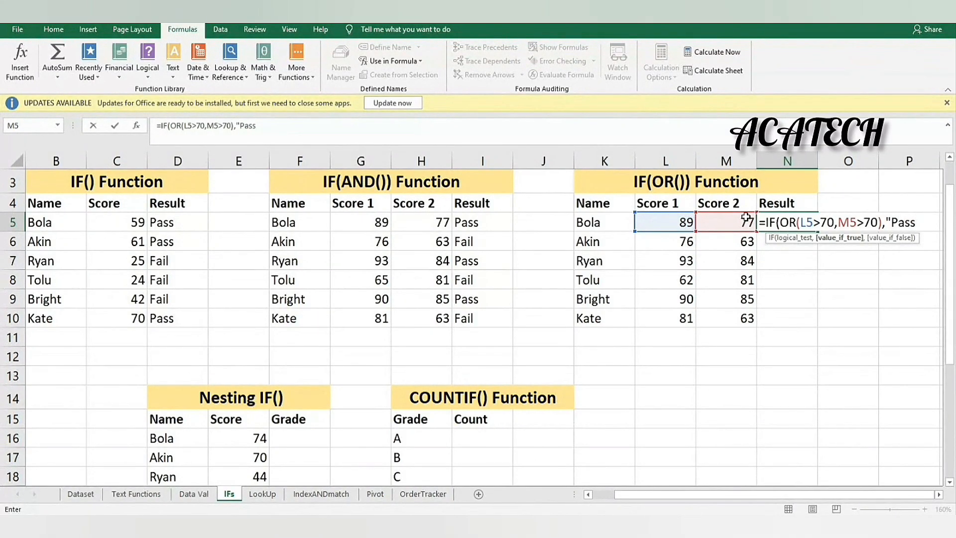
pyautogui.write('","')
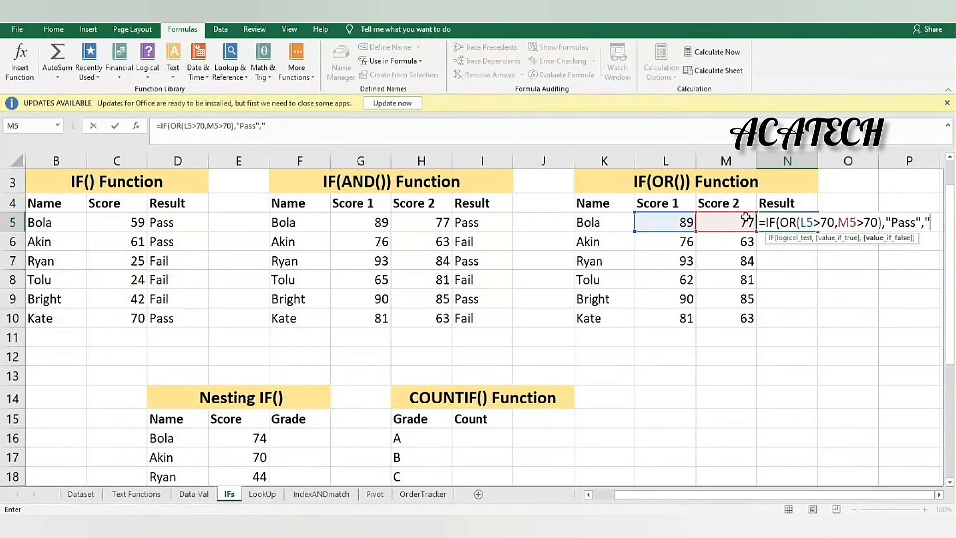
pyautogui.write('Fail')
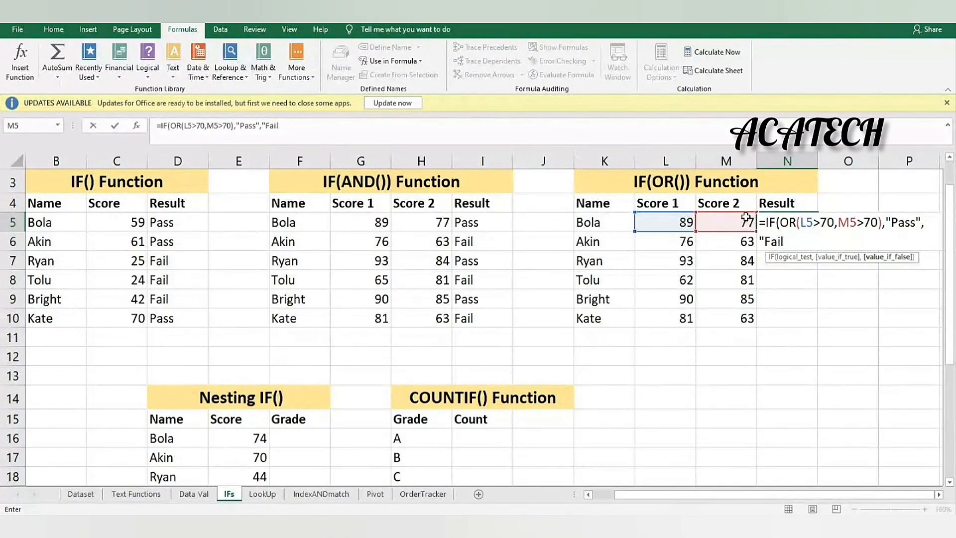
pyautogui.write('")')
pyautogui.press('Return')
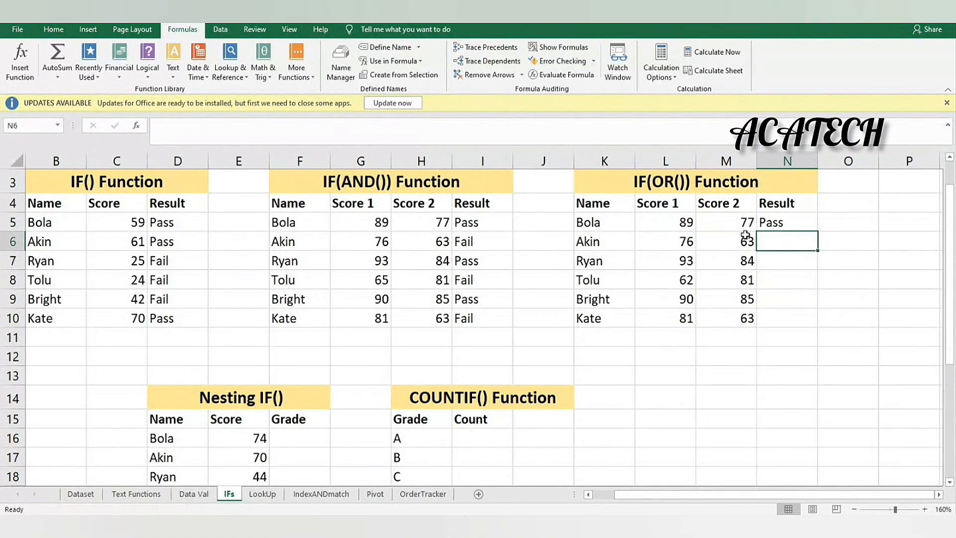
# Fill the IF(OR()) formula from N5 down to N10 and select the Score 1 value in L8.
pyautogui.click(801, 222)
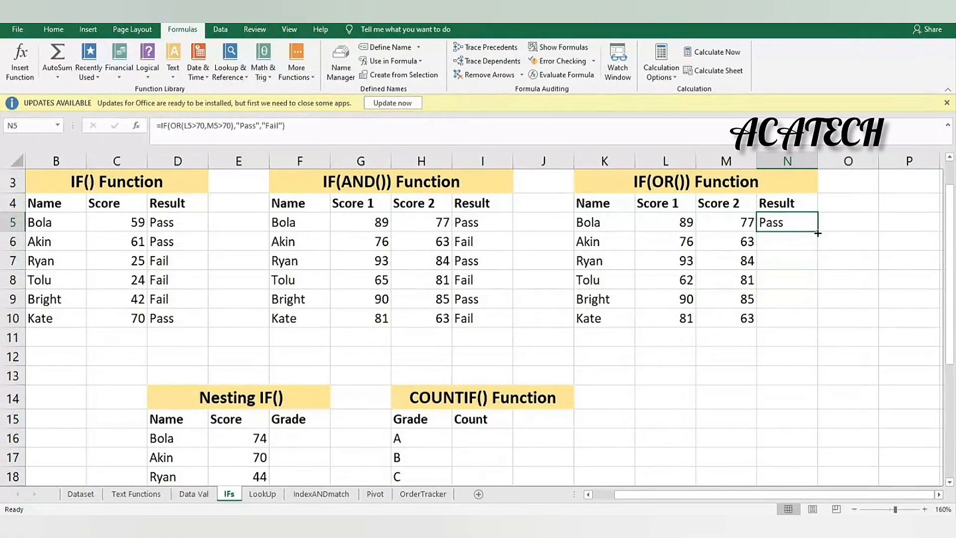
pyautogui.doubleClick(817, 233)
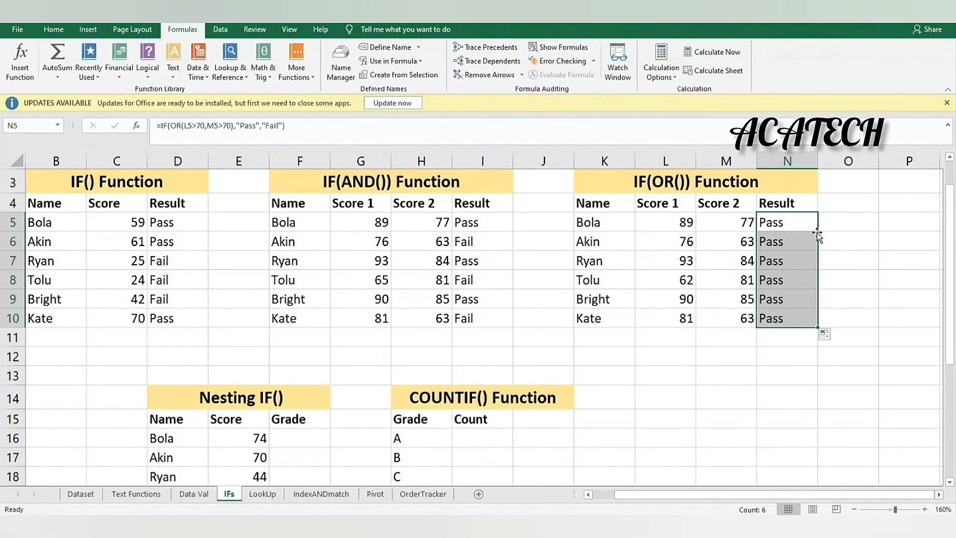
pyautogui.click(660, 279)
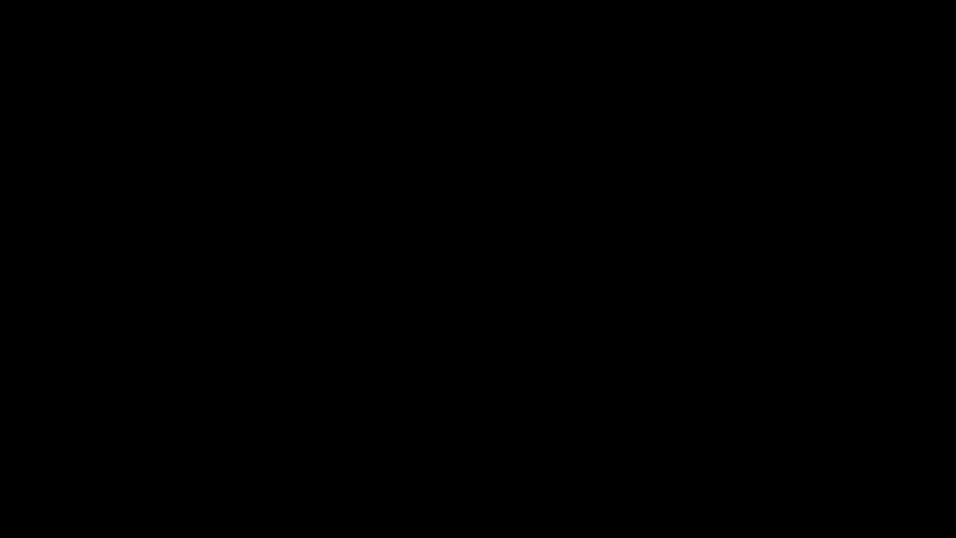